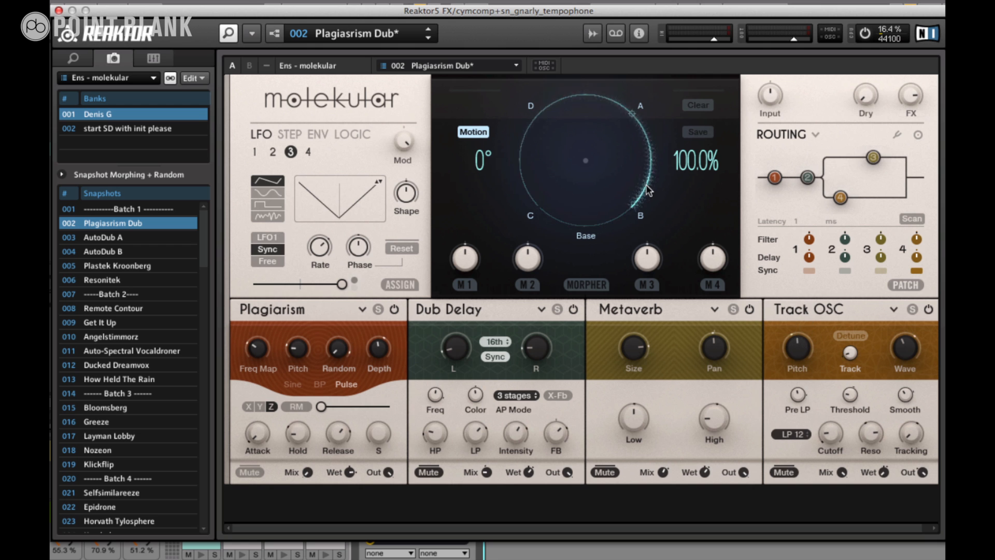
- Turn off Motion, start playback and sweep the morph point by hand from A to B, through the centre and back to A
click(489, 133)
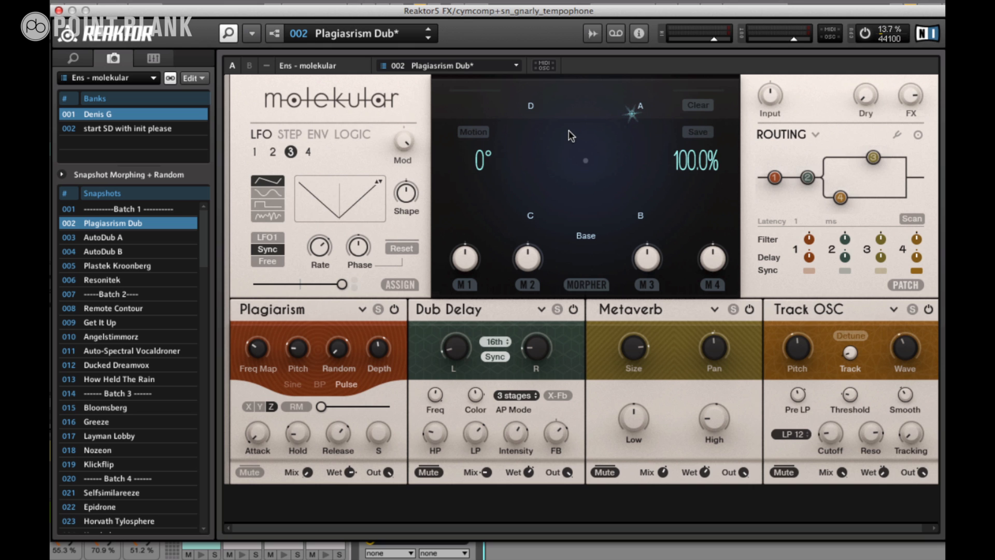
key(space)
mouse_move(600, 118)
mouse_down()
mouse_move(634, 129)
mouse_move(651, 161)
mouse_move(647, 198)
mouse_move(619, 224)
mouse_up()
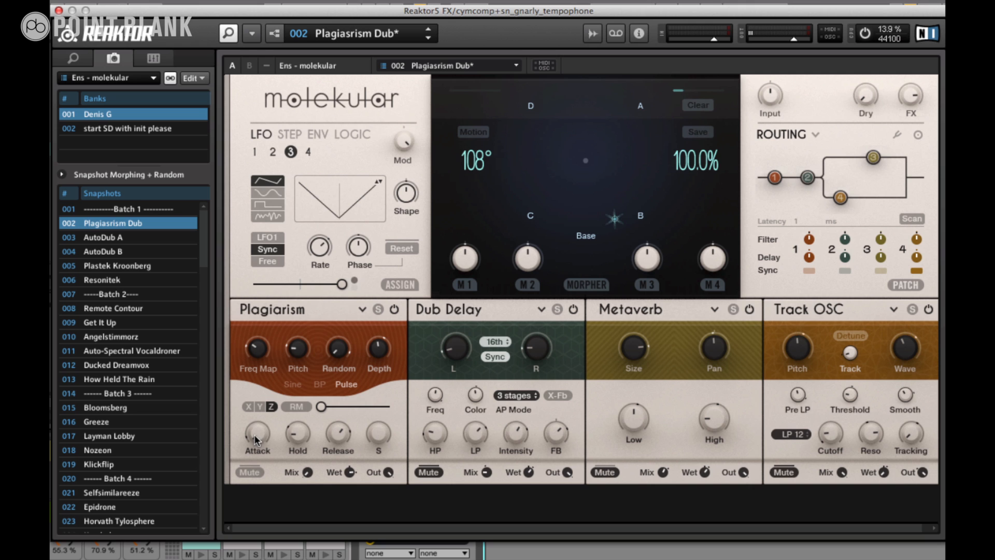
mouse_move(617, 224)
mouse_down()
mouse_move(559, 233)
mouse_move(525, 203)
mouse_move(512, 168)
mouse_move(532, 117)
mouse_move(592, 98)
mouse_move(614, 115)
mouse_move(592, 165)
mouse_up()
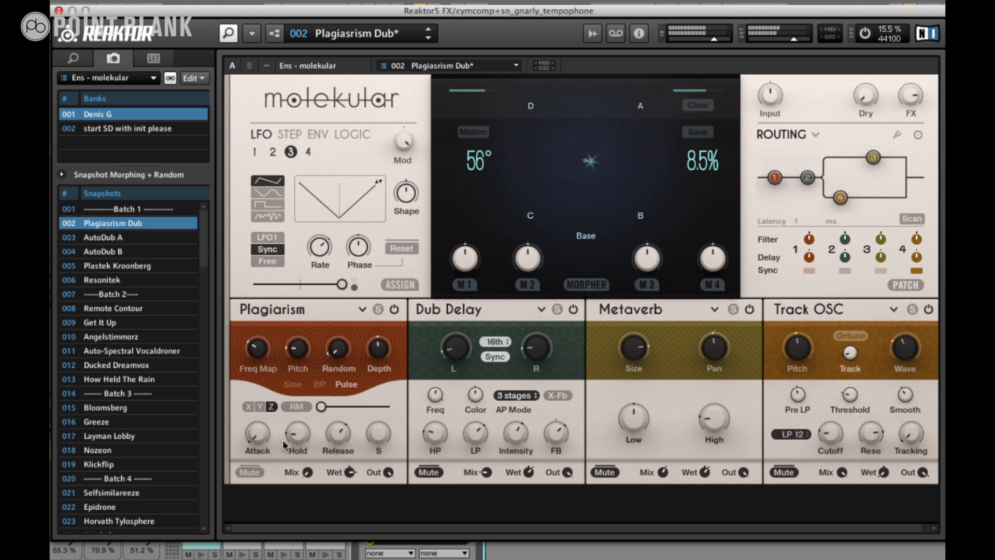
mouse_move(591, 161)
mouse_down()
mouse_move(636, 194)
mouse_move(634, 213)
mouse_move(576, 221)
mouse_move(563, 197)
mouse_move(589, 159)
mouse_move(639, 124)
mouse_move(588, 106)
mouse_move(532, 128)
mouse_move(528, 189)
mouse_move(575, 208)
mouse_move(625, 166)
mouse_move(633, 121)
mouse_up()
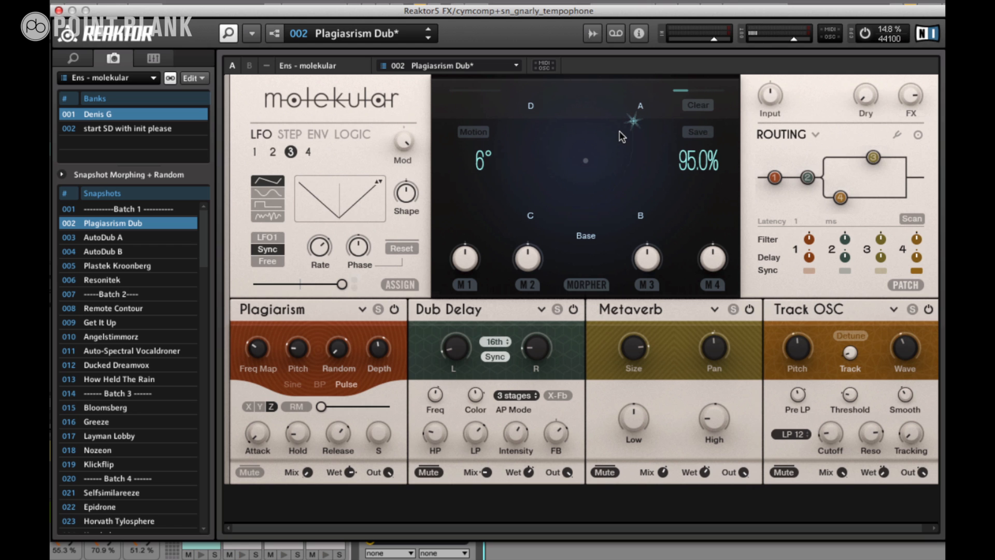
- Recall the morph positions in turn: Base, A, B, C, D and back to Base
click(585, 235)
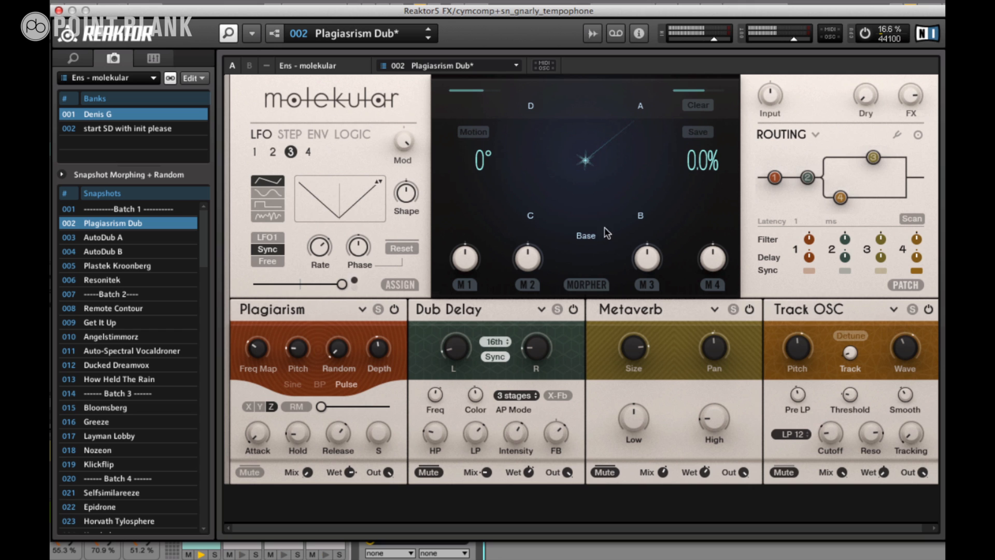
click(642, 105)
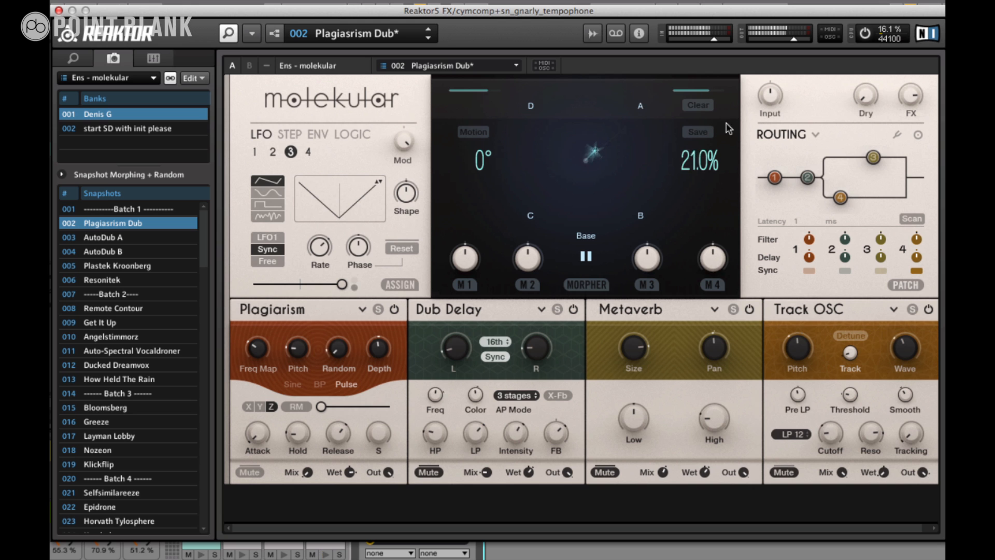
click(640, 214)
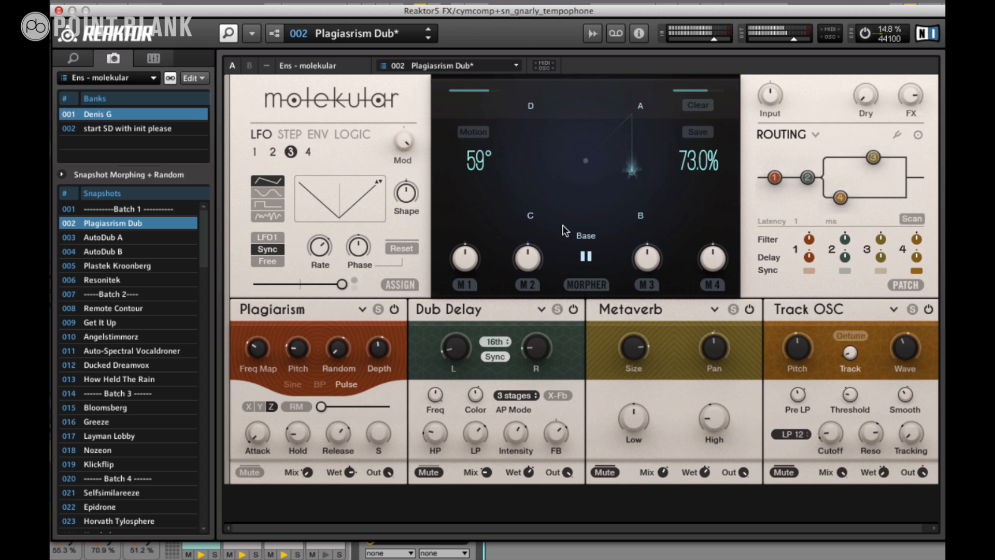
click(532, 215)
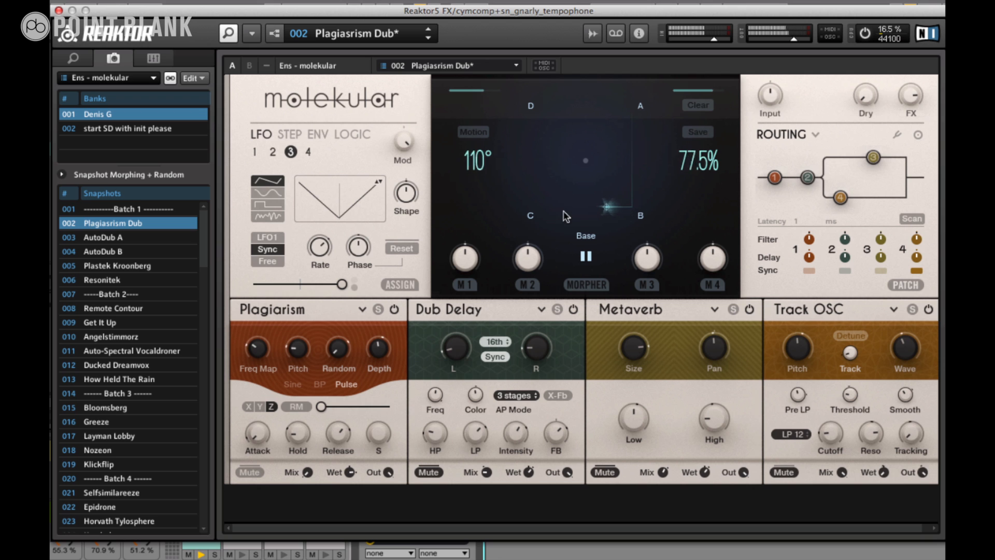
click(530, 106)
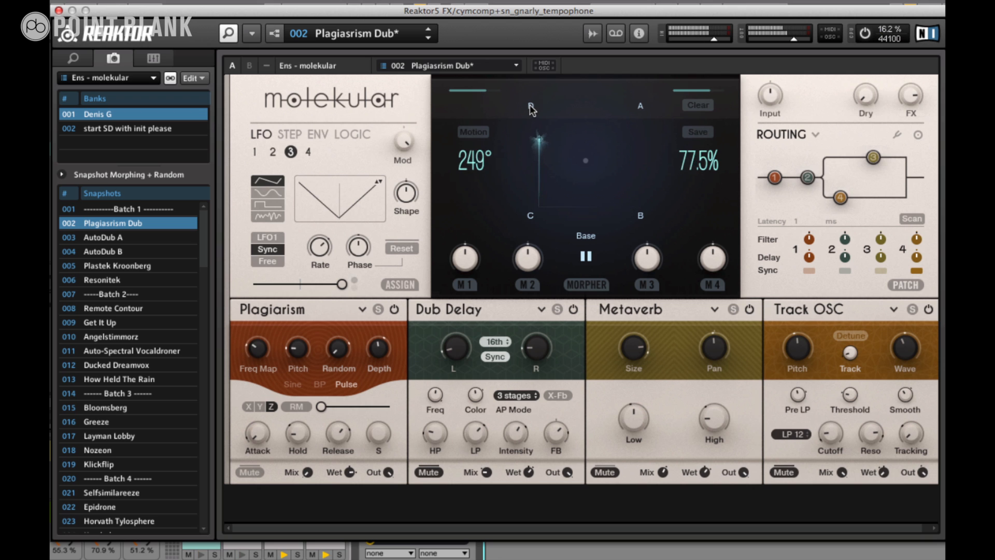
click(590, 237)
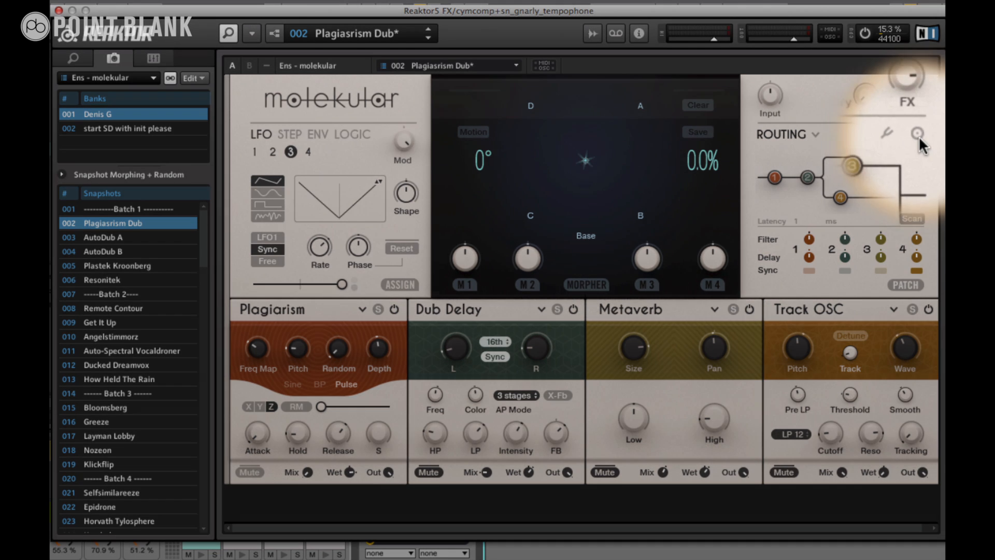
- Show the Morph Quantization settings, set the Recall time to 1/2, and audition the morph to B and C
click(918, 135)
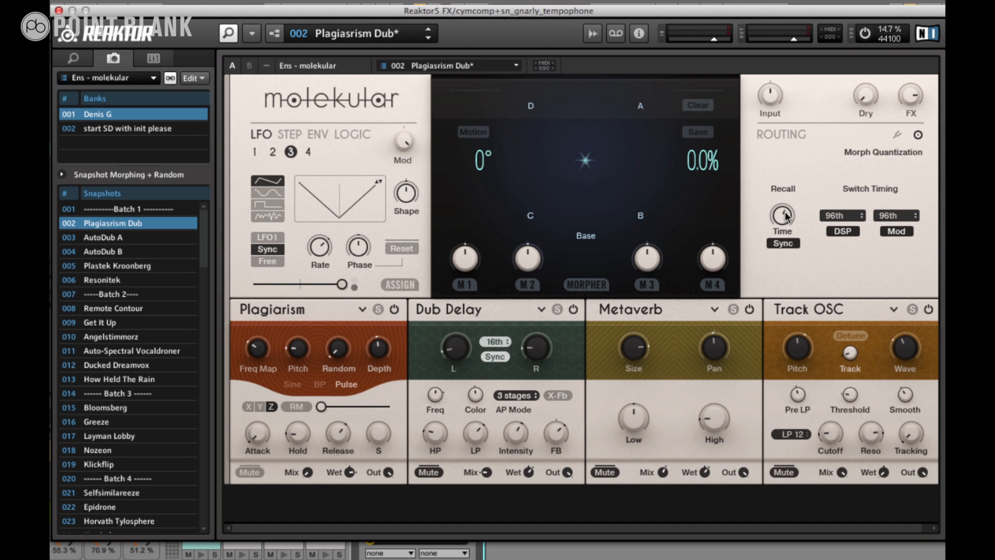
drag(787, 228, 789, 232)
click(641, 214)
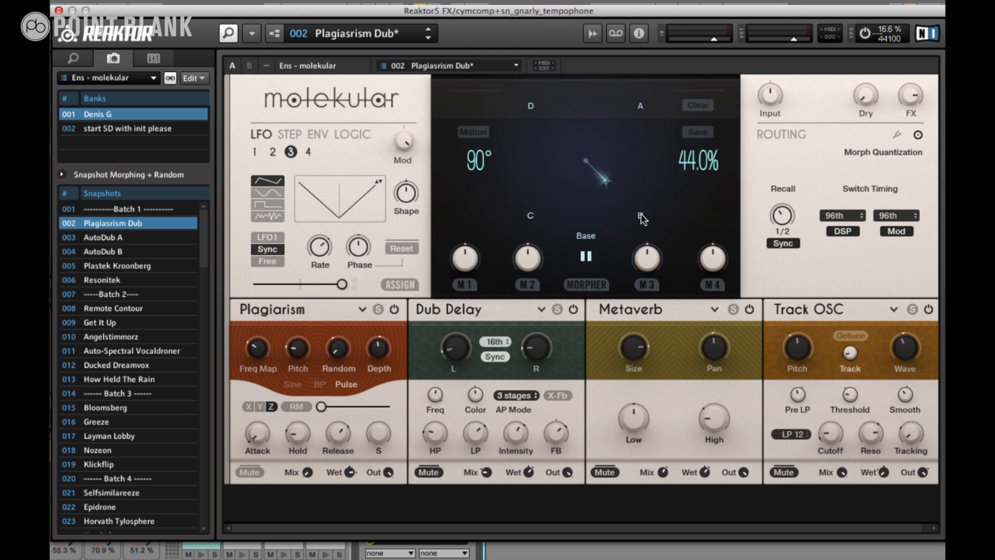
click(530, 215)
- Shorten the morph Recall time to 3/16 and audition the morph to A and D
drag(783, 217, 785, 229)
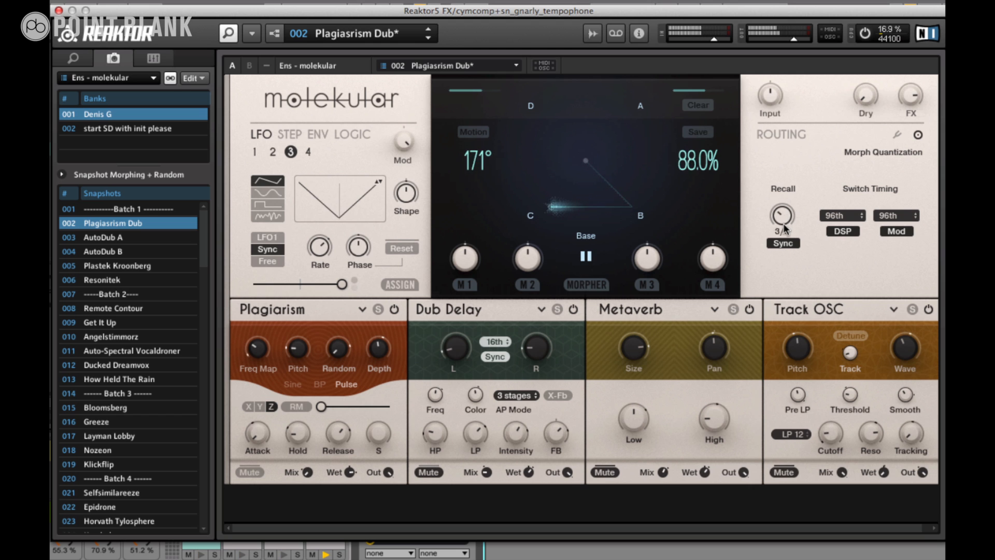
click(639, 107)
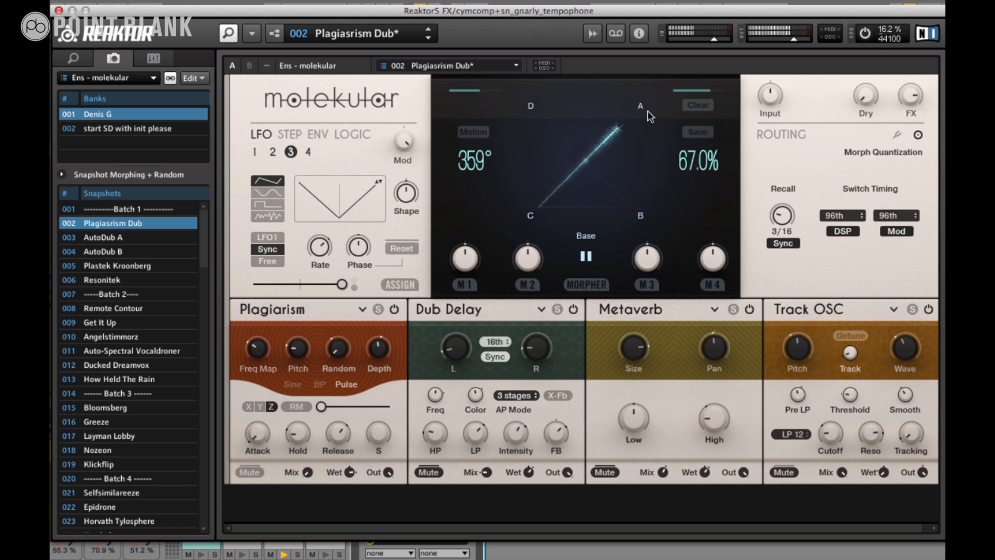
click(540, 107)
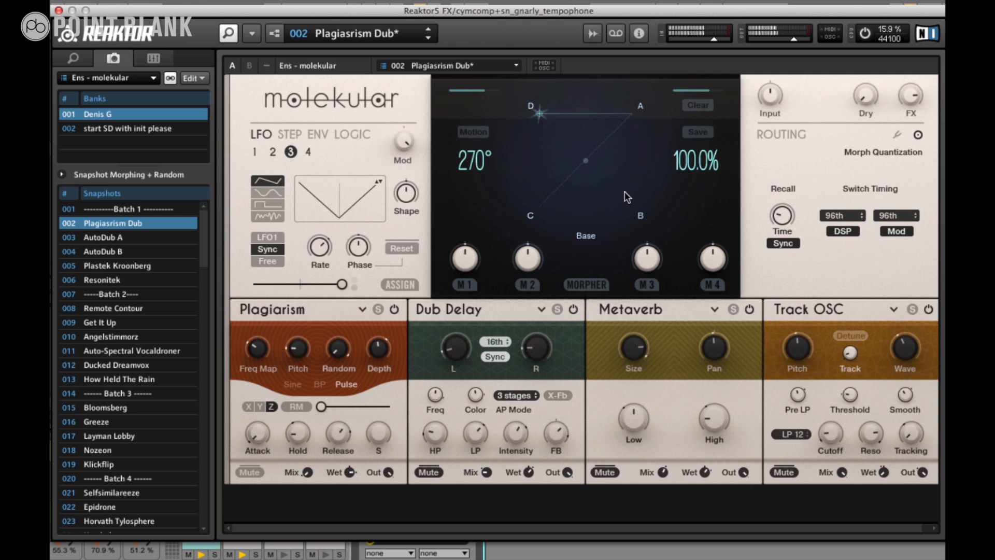
- Recall morph position B, lengthen the Recall time, and audition the slower morph to D and A
click(639, 214)
drag(781, 214, 788, 183)
click(526, 111)
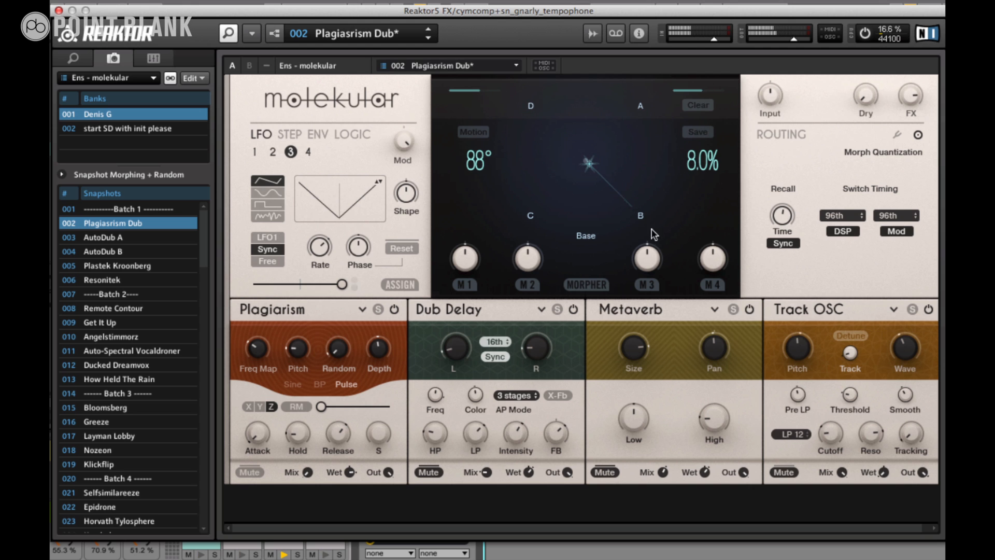
click(531, 105)
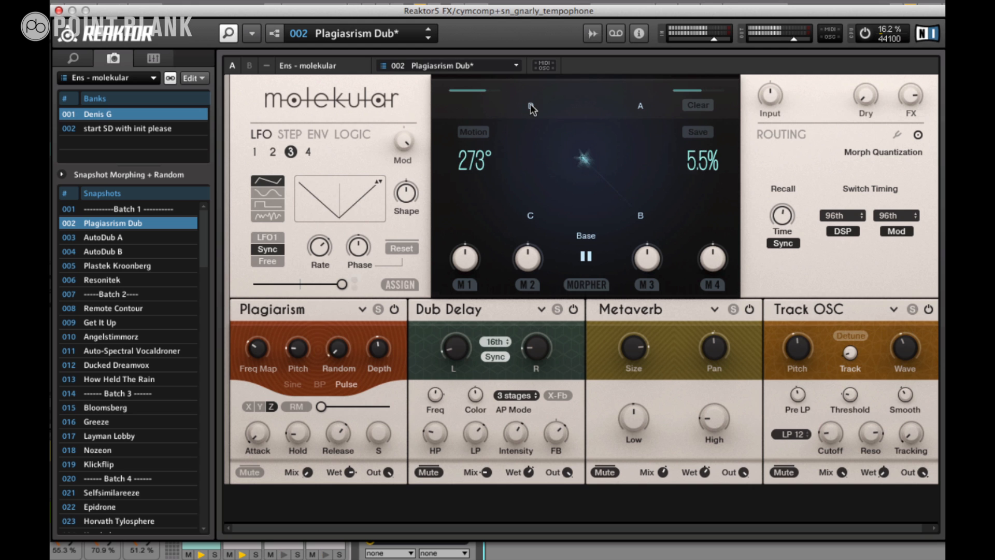
click(641, 107)
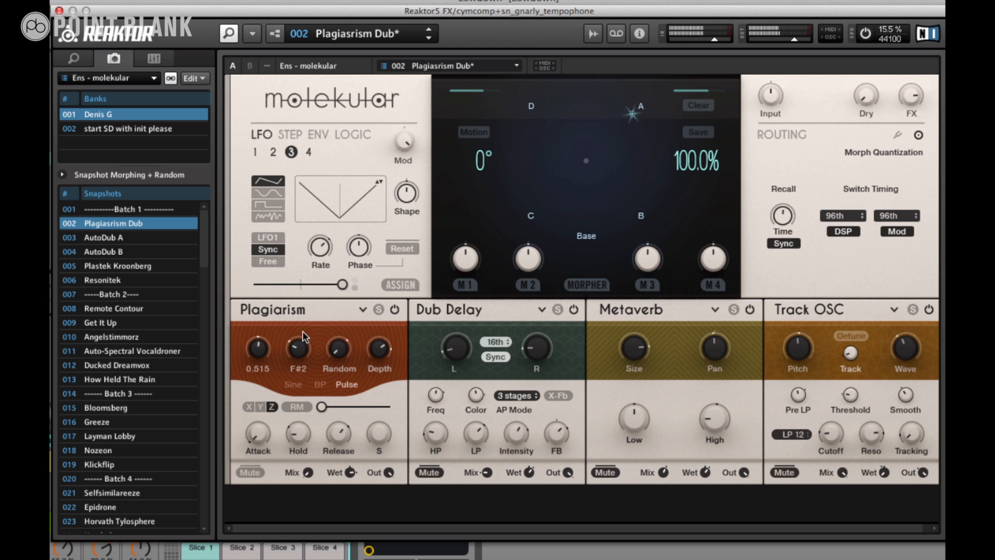
- Show LFO 4's settings and recall the Base morph position
mouse_move(799, 349)
click(308, 153)
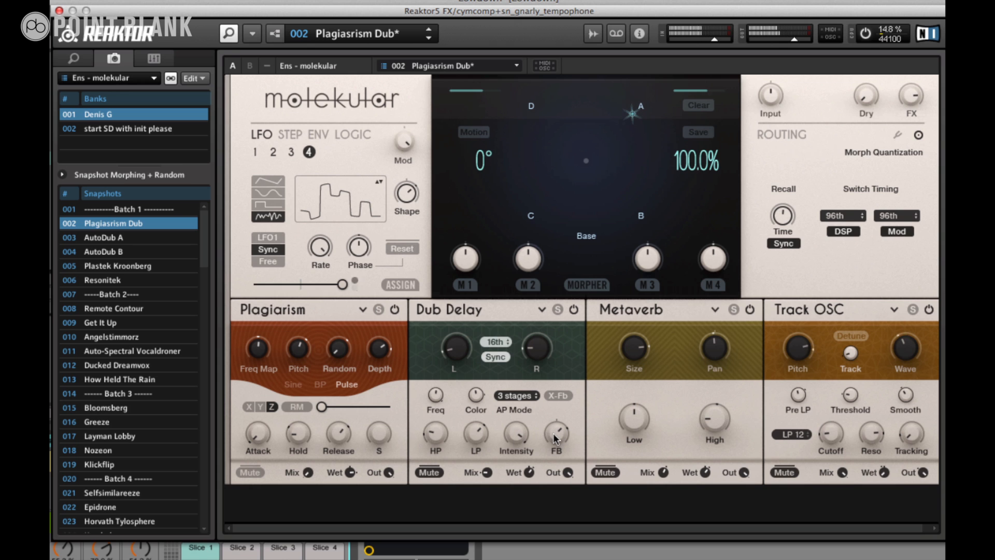
click(588, 237)
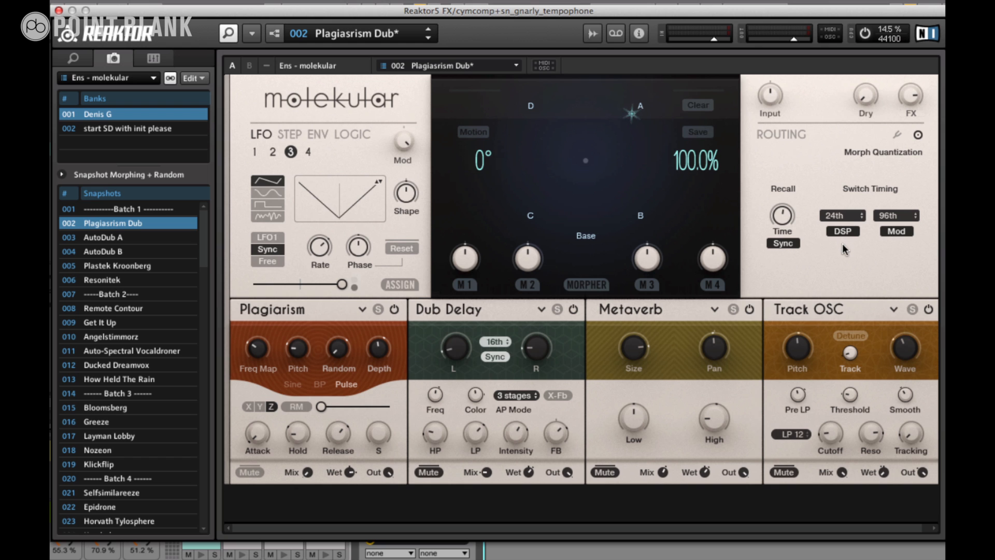
- Set the DSP switch timing to 4th and audition the morph between positions B, D and A during playback
drag(844, 276, 841, 229)
key(space)
click(642, 216)
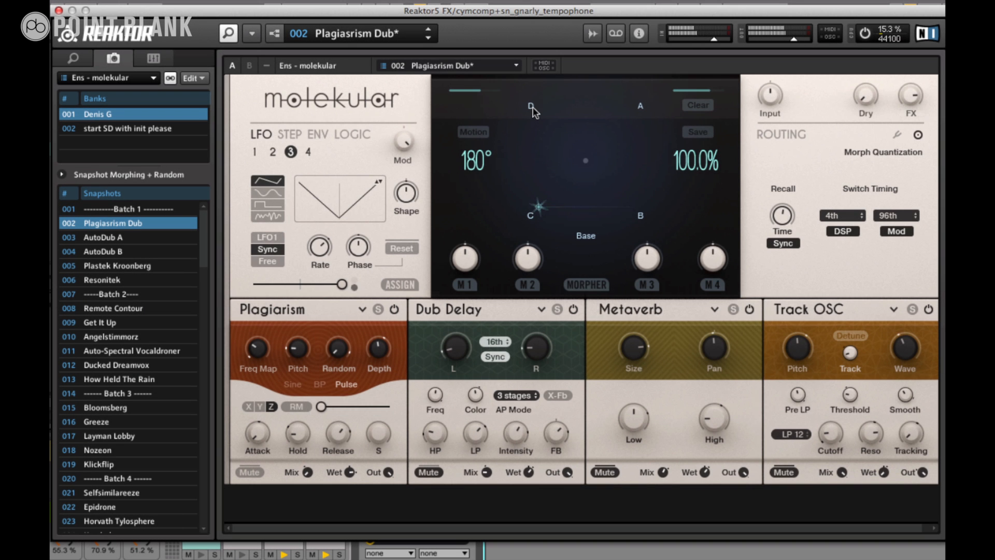
click(533, 107)
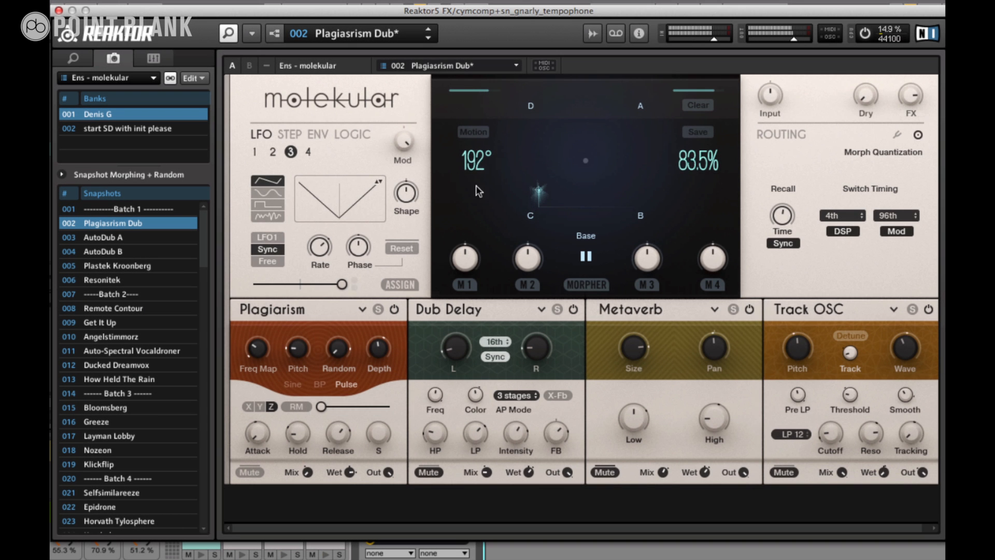
click(639, 106)
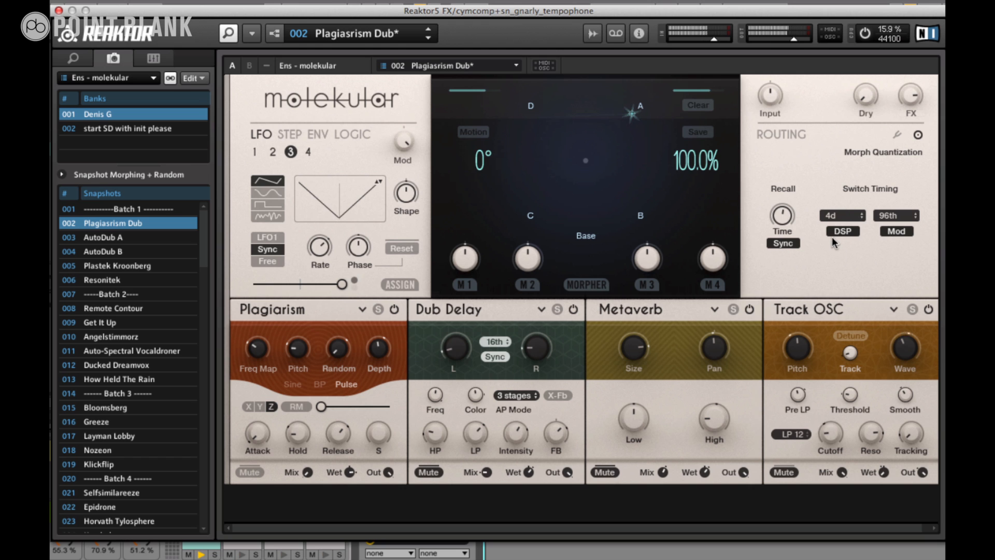
- Set the DSP switch timing to 8th and audition the morph through positions B, C and D
drag(830, 254, 827, 250)
click(640, 214)
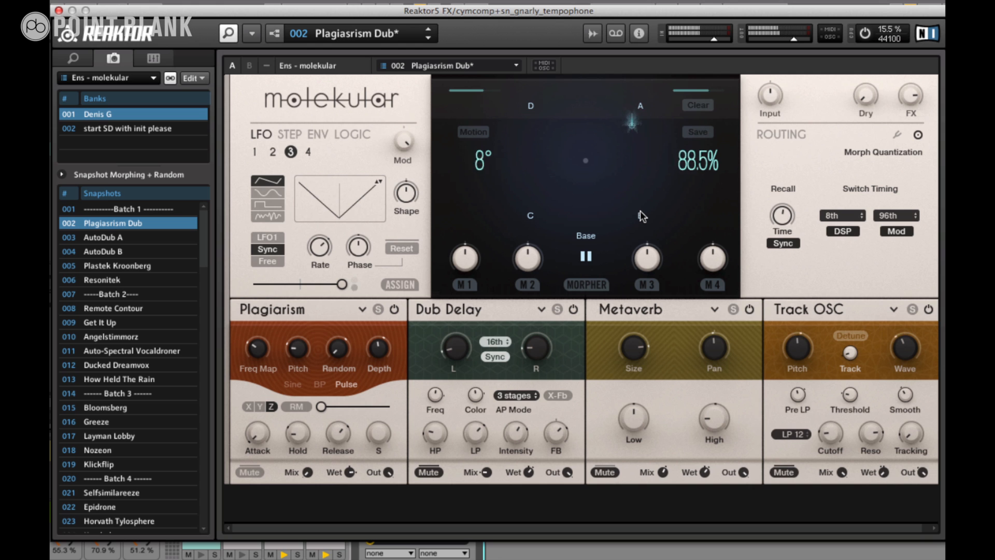
click(531, 216)
click(547, 110)
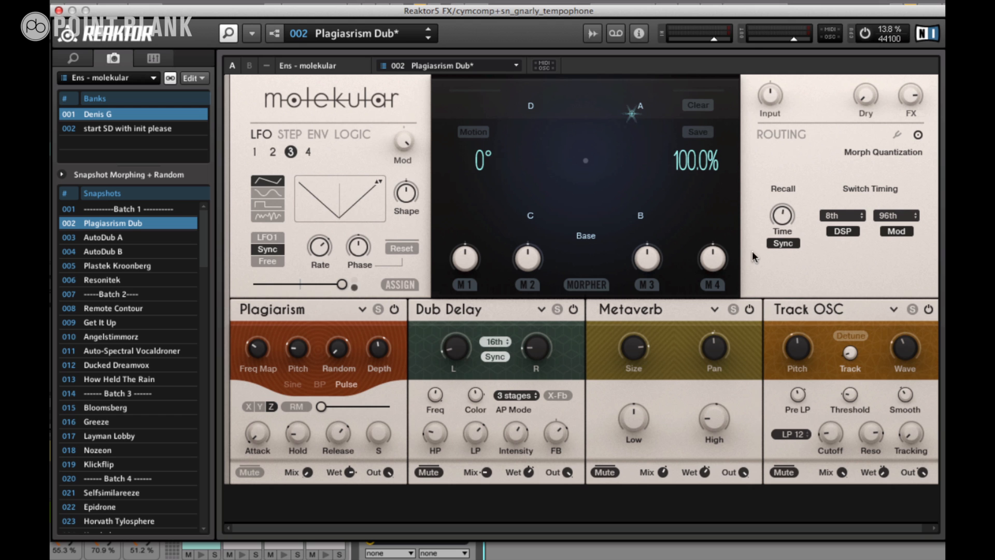
- Start playback and move the morph point by hand away from the centre of the morph field
key(space)
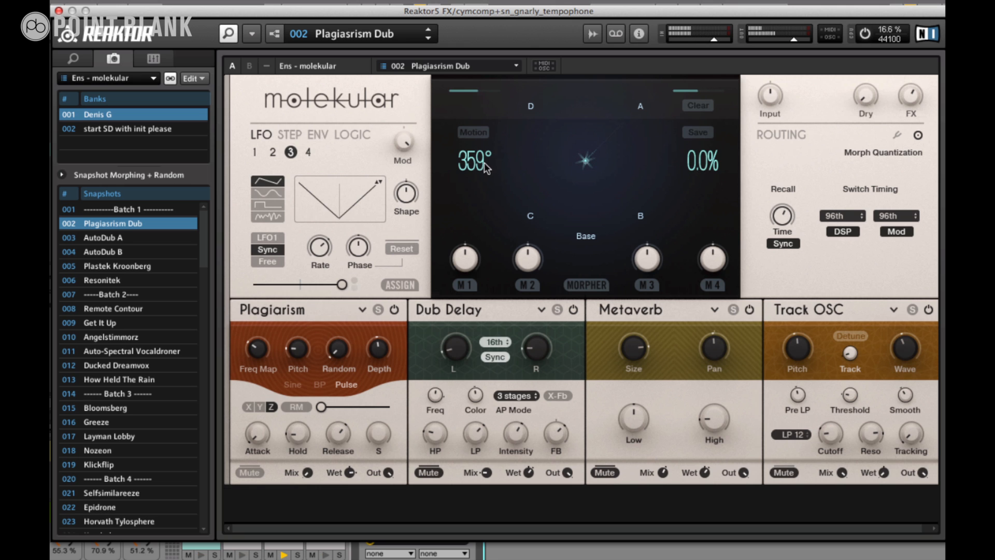
click(598, 140)
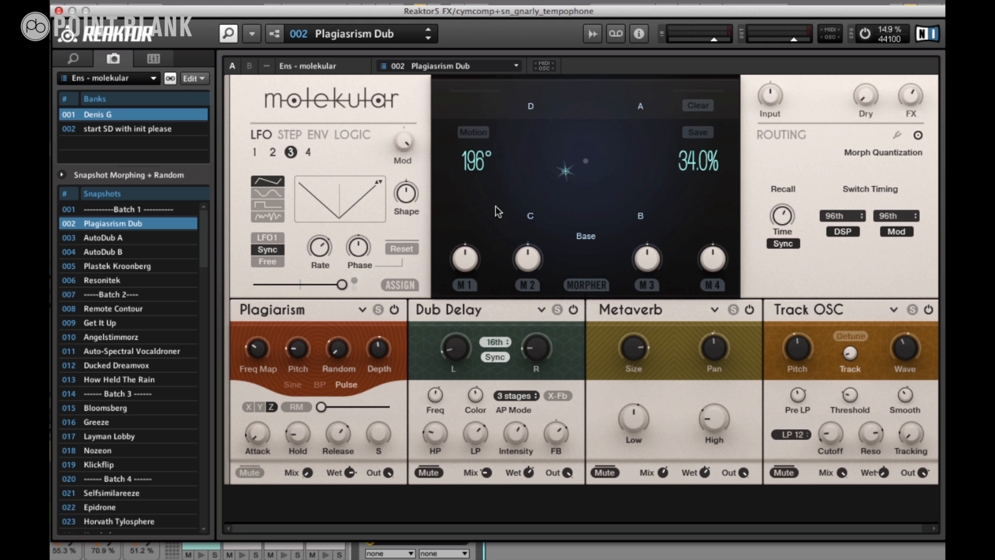
- Turn on Motion for the Morpher and raise the morph radius to 100%
click(474, 132)
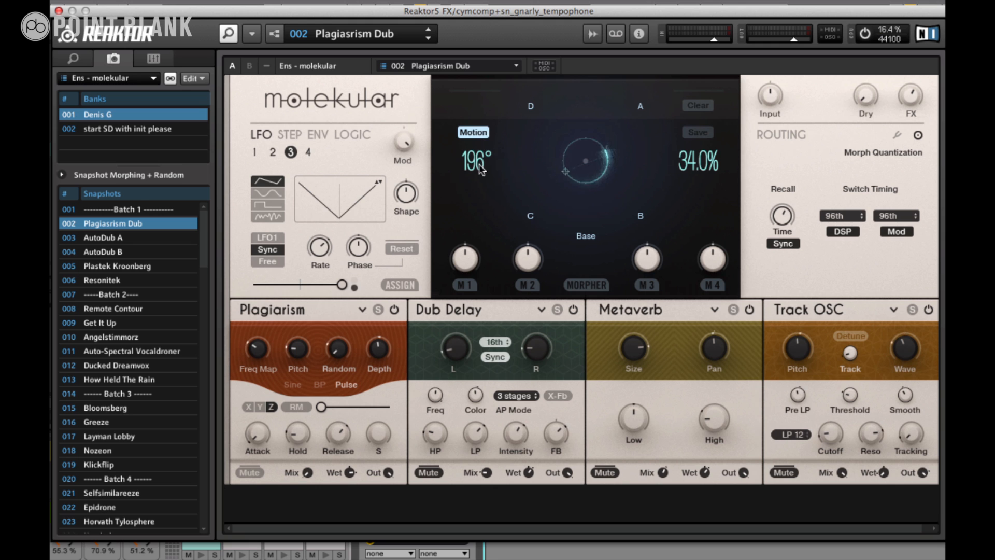
drag(700, 169, 702, 72)
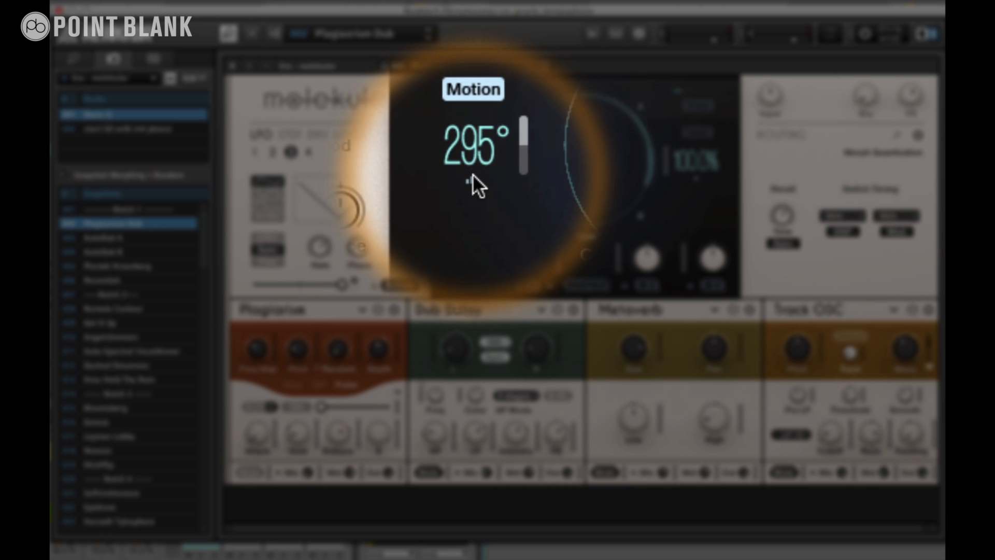
- Inspect the modulation assignments of the Morpher's Angle and Radius, closing each overview when done
click(472, 173)
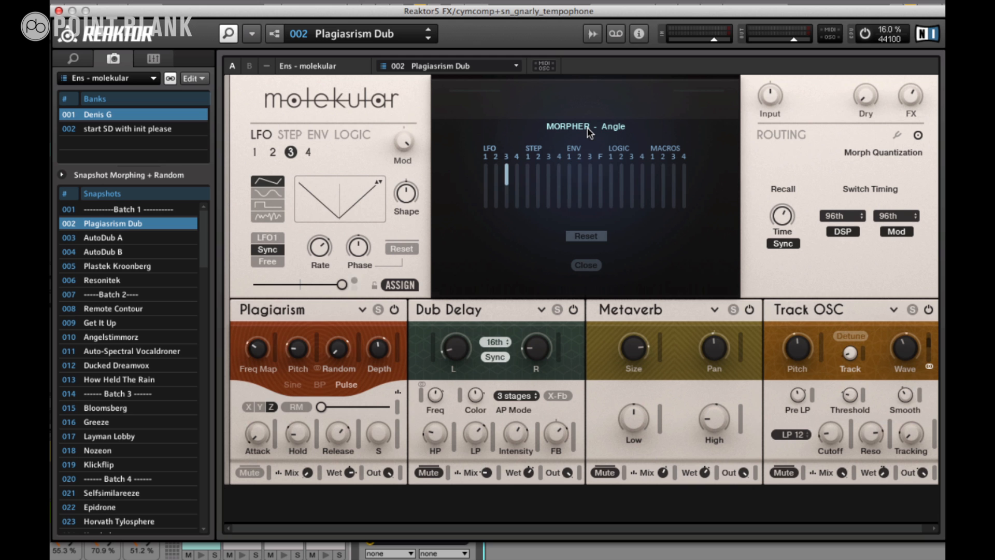
click(586, 265)
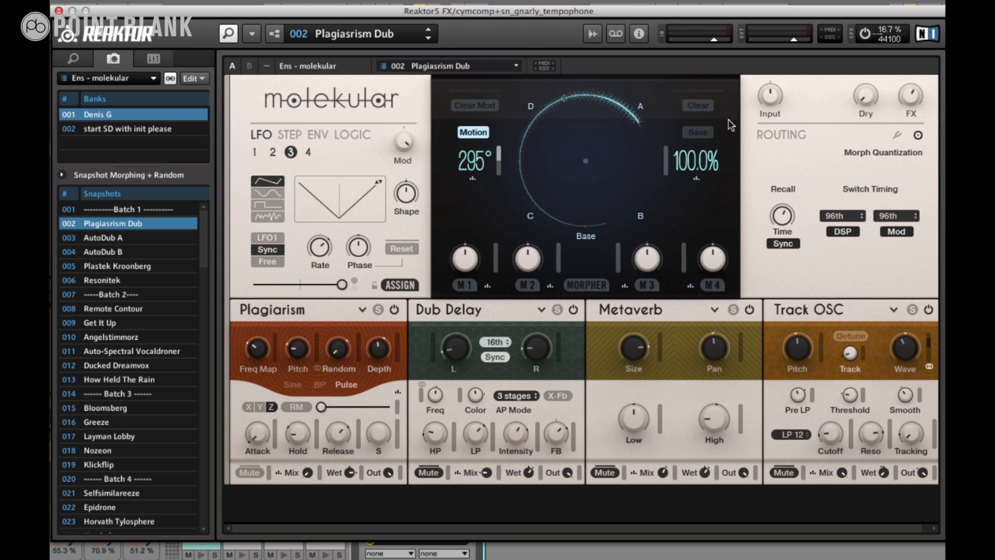
click(696, 179)
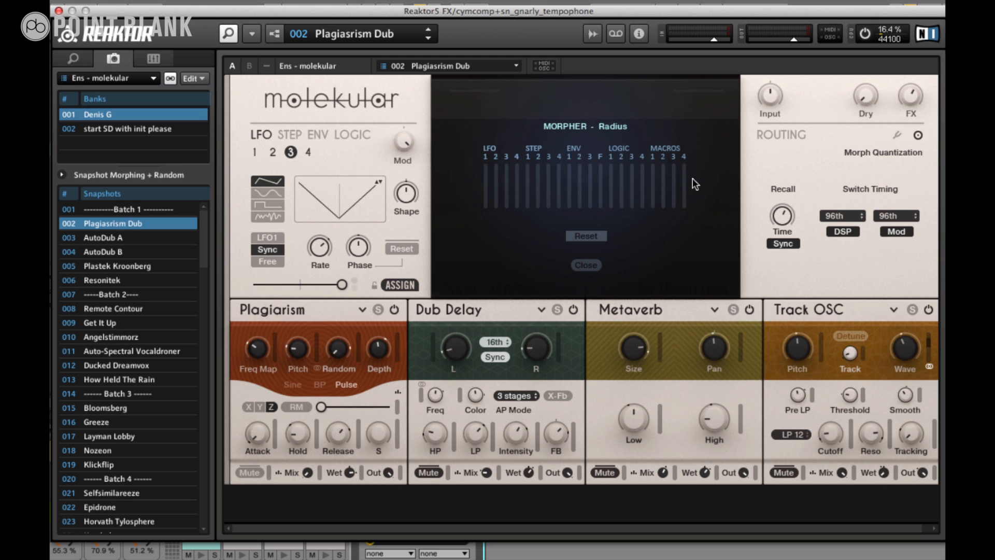
click(585, 263)
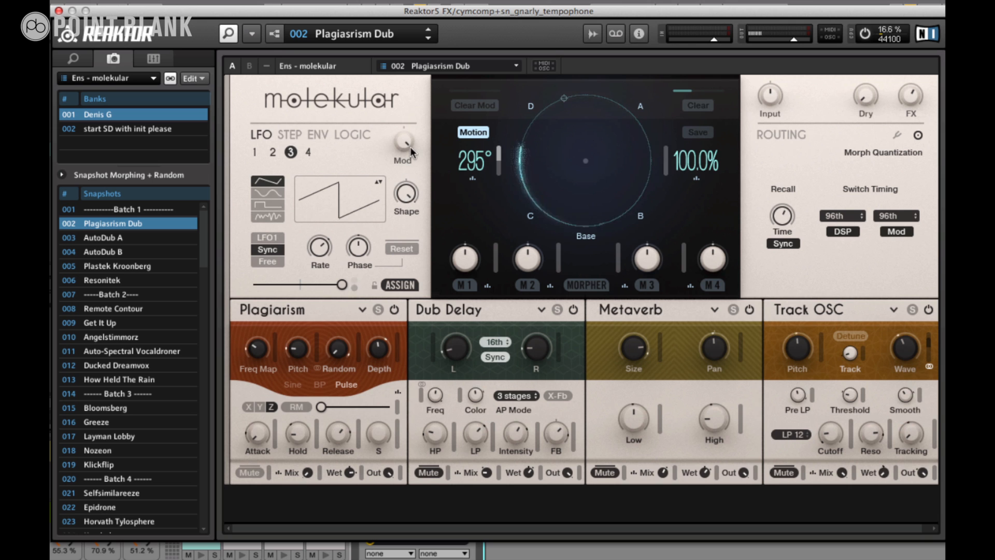
- Lower the Rate of LFO 3 and reduce the morph radius to 47.5%
mouse_move(326, 253)
drag(326, 254, 328, 285)
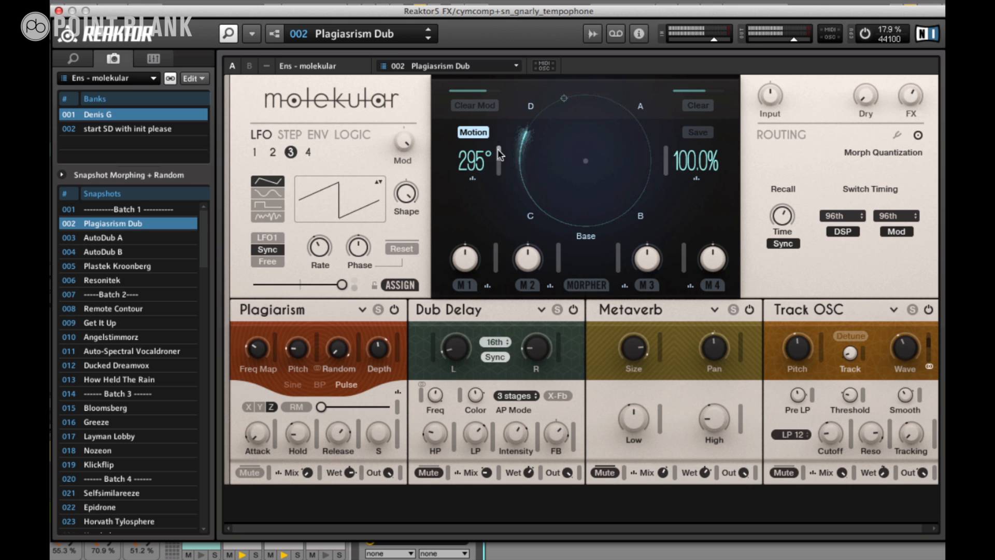
drag(683, 160, 680, 232)
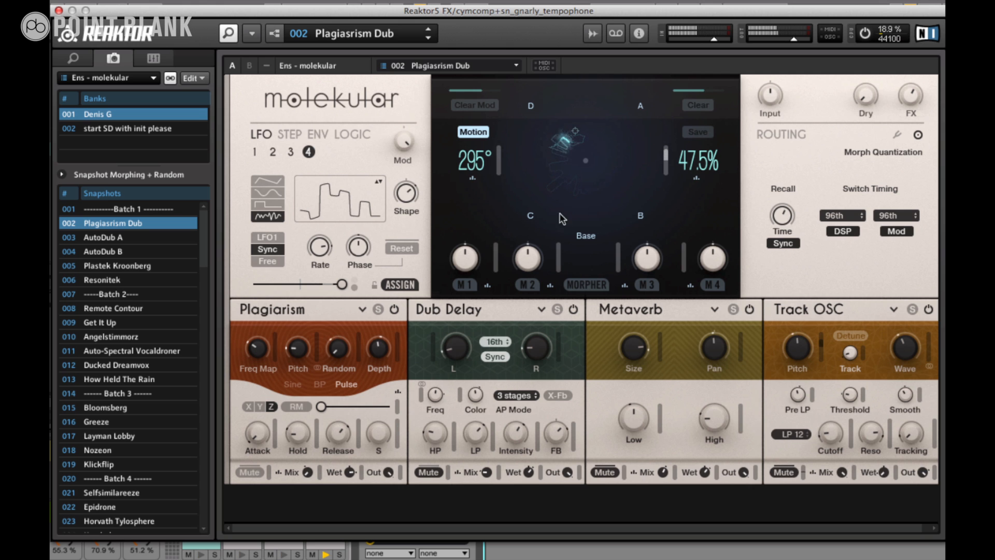
- Vary the morph radius between 22.5% and 72.5%, set the angle to 152°, and move the morph point near A at 24° and 70.0%
drag(689, 158, 708, 198)
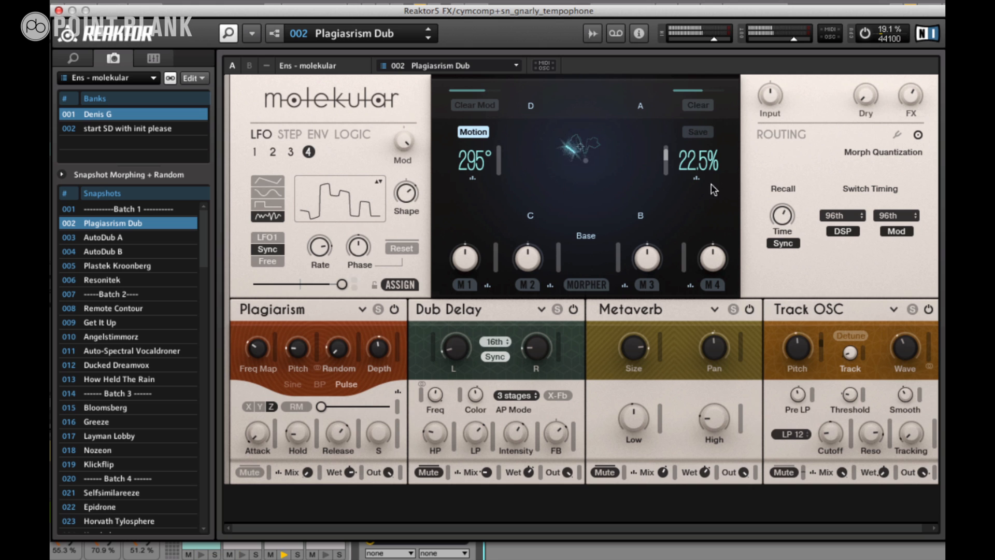
drag(693, 165, 697, 71)
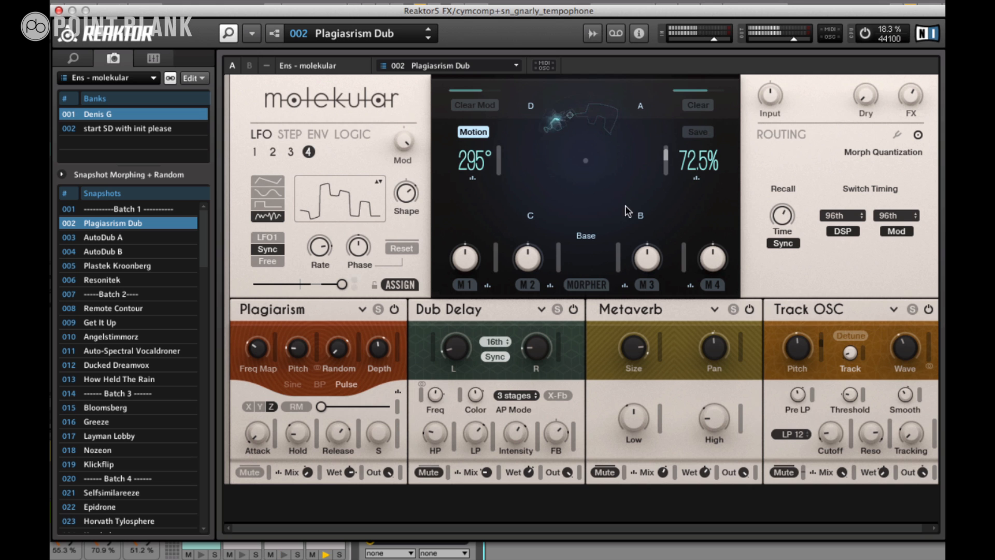
drag(477, 158, 494, 265)
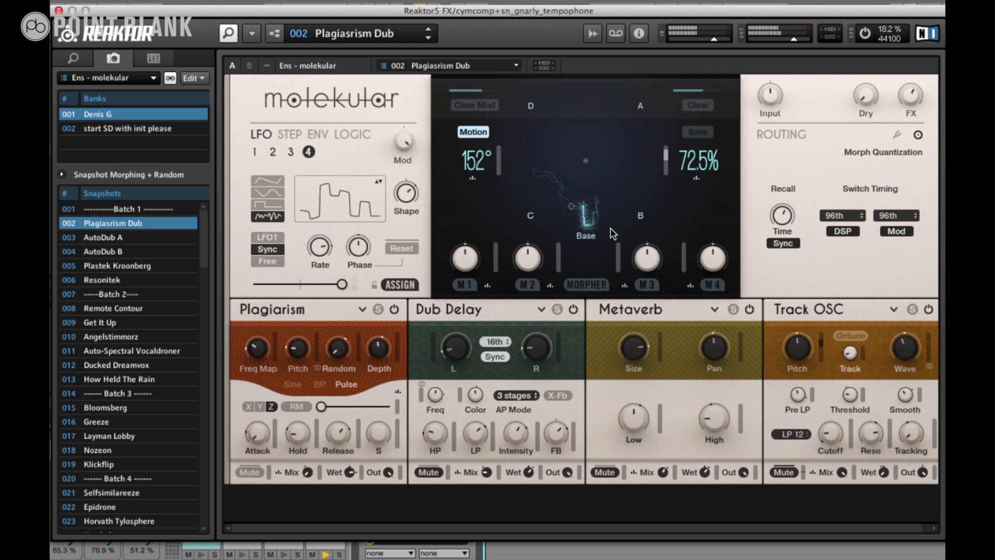
mouse_move(595, 189)
mouse_down()
mouse_move(589, 136)
mouse_move(605, 112)
mouse_up()
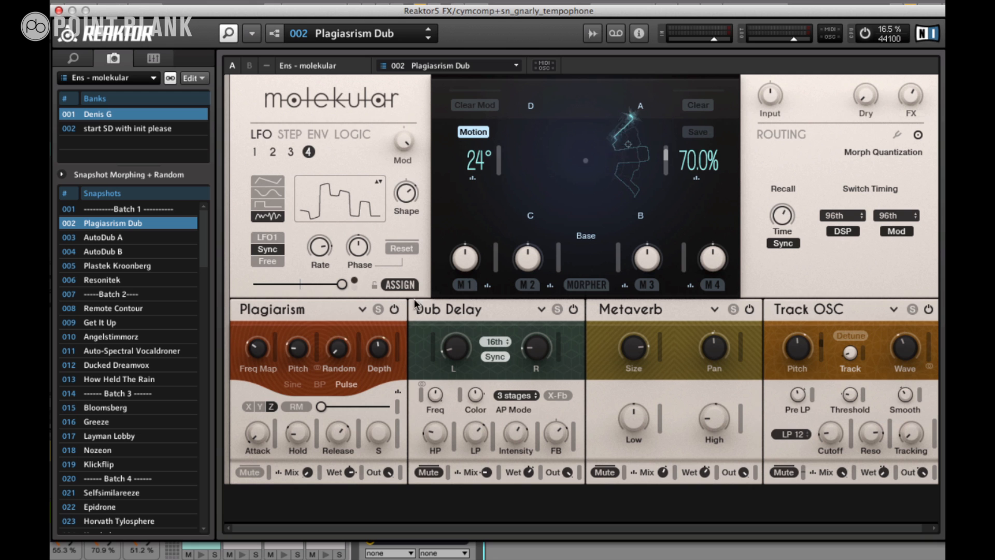
- Load the "INIT - have a lot of fun!" snapshot from the "start SD with init please" bank and switch on Dual Comb as DSP 1
click(104, 129)
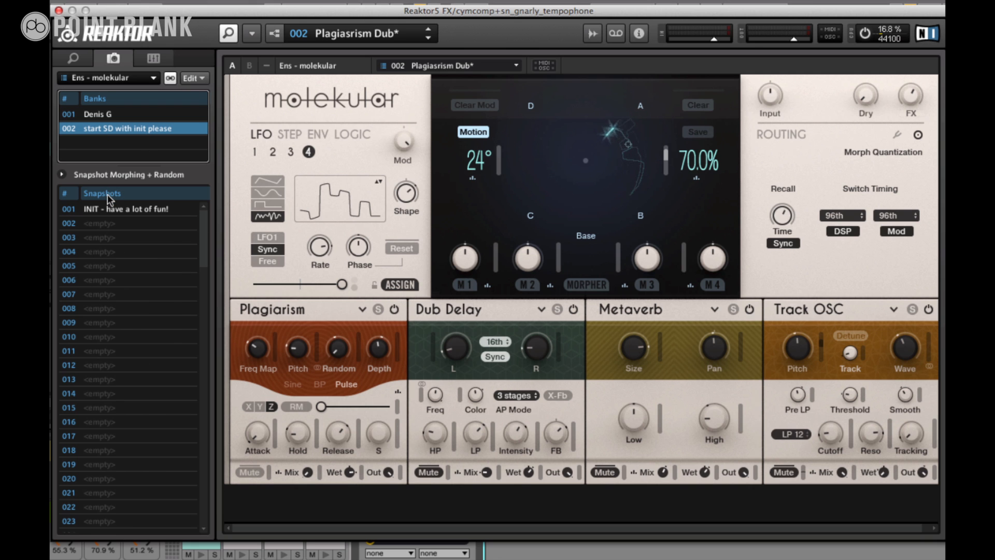
click(109, 208)
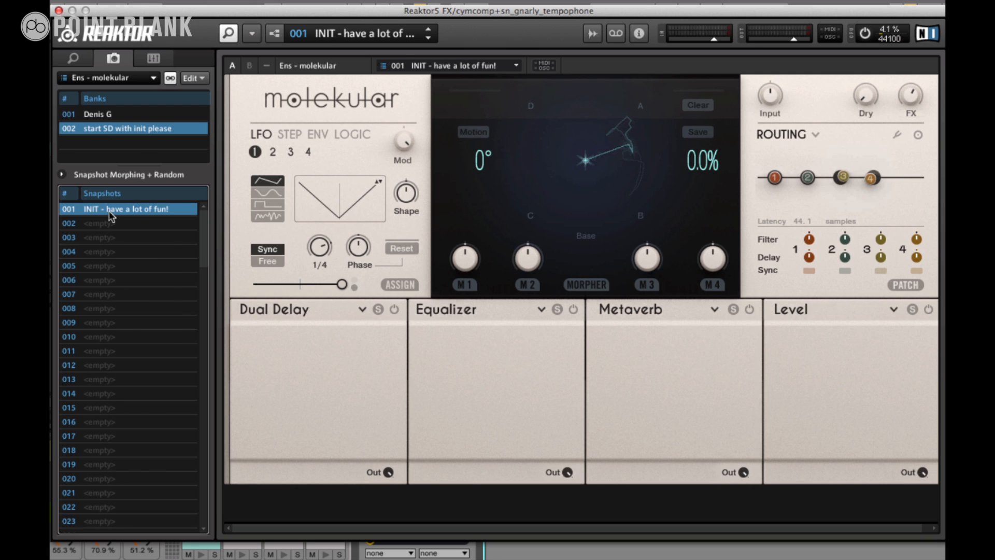
click(362, 309)
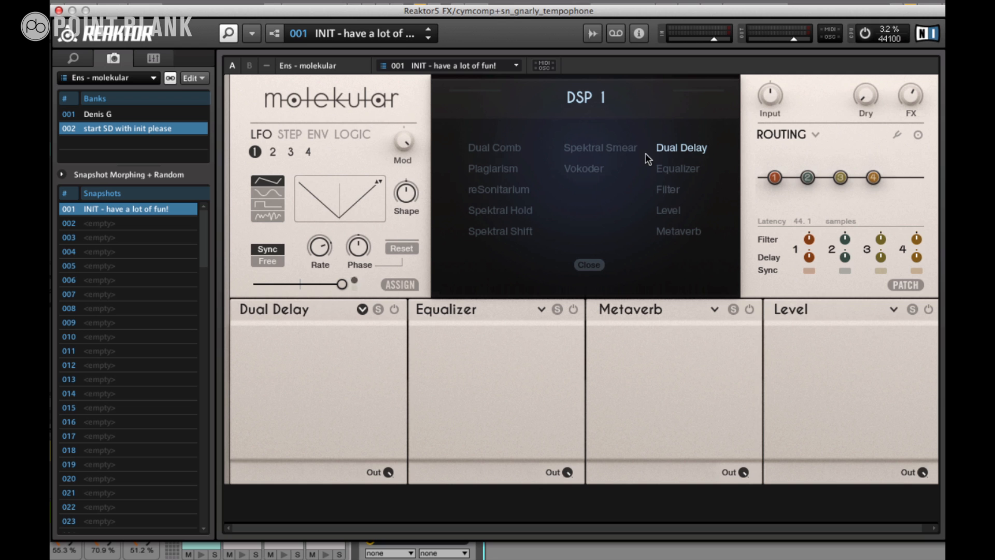
click(495, 148)
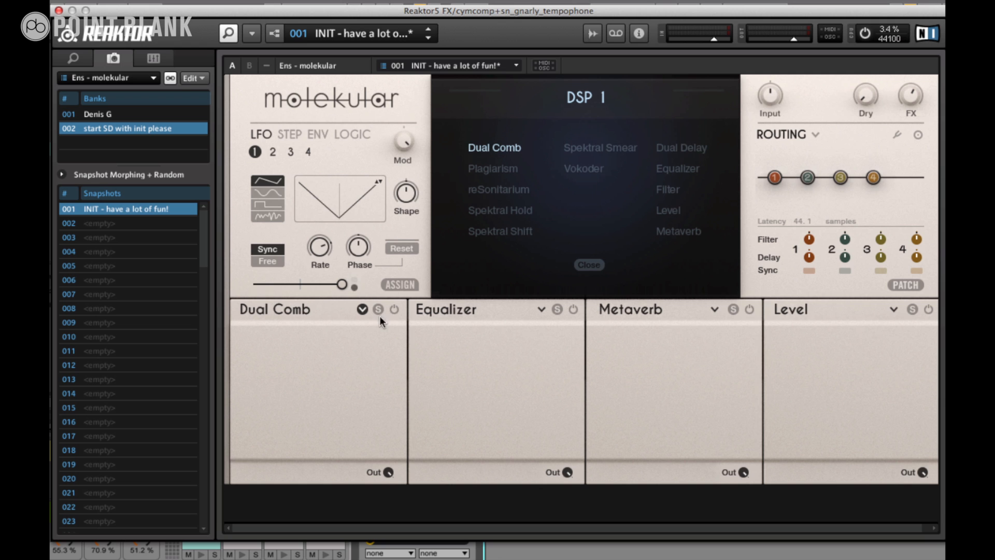
click(394, 308)
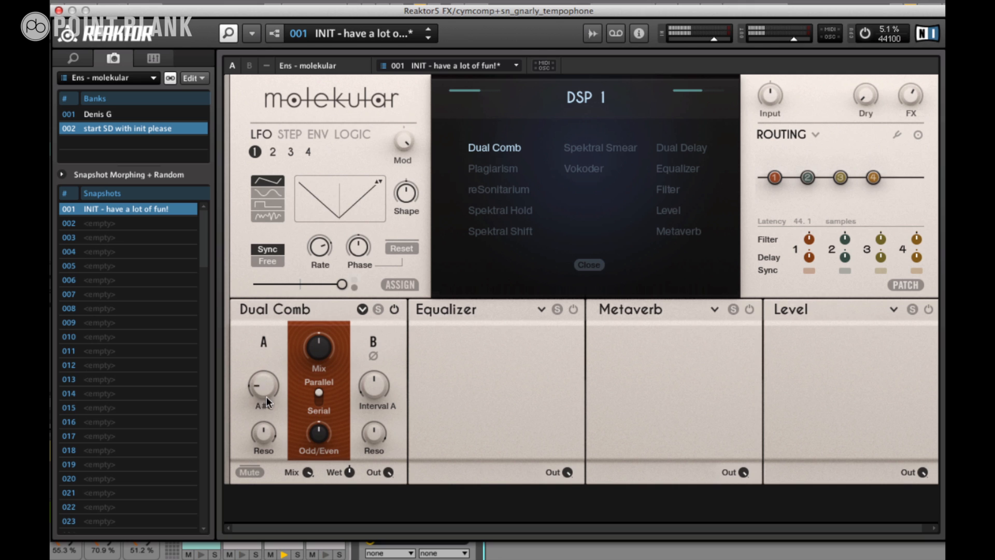
- Set Dual Comb's pitch A to C 4 and interval to 11, raise both resonances, and close the DSP 1 effect list
drag(264, 394, 263, 415)
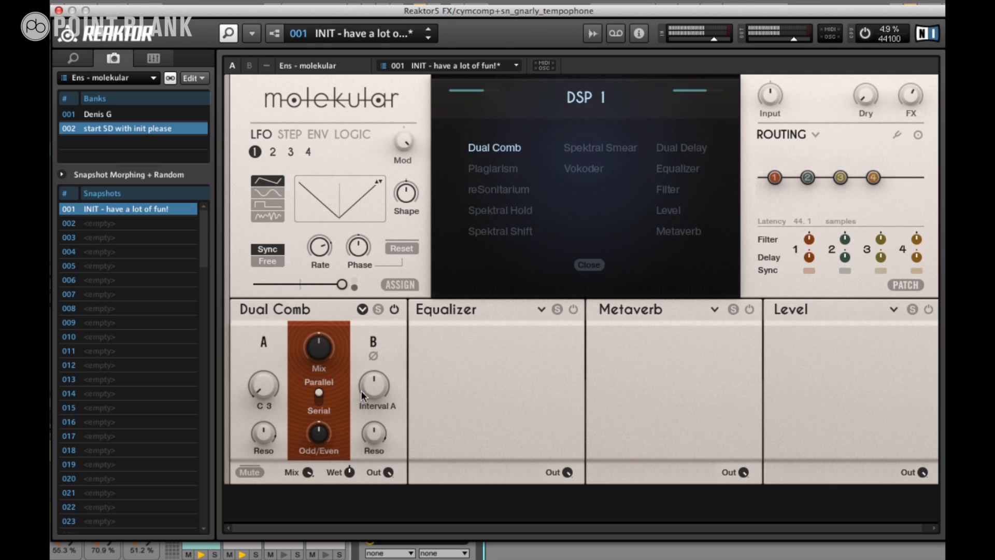
drag(367, 410, 367, 396)
drag(268, 434, 266, 406)
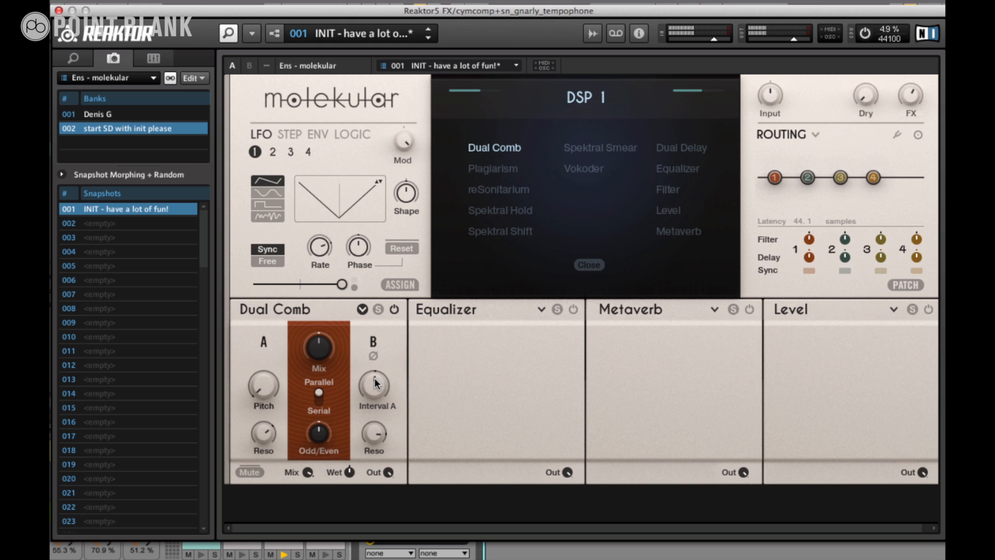
drag(366, 393, 366, 388)
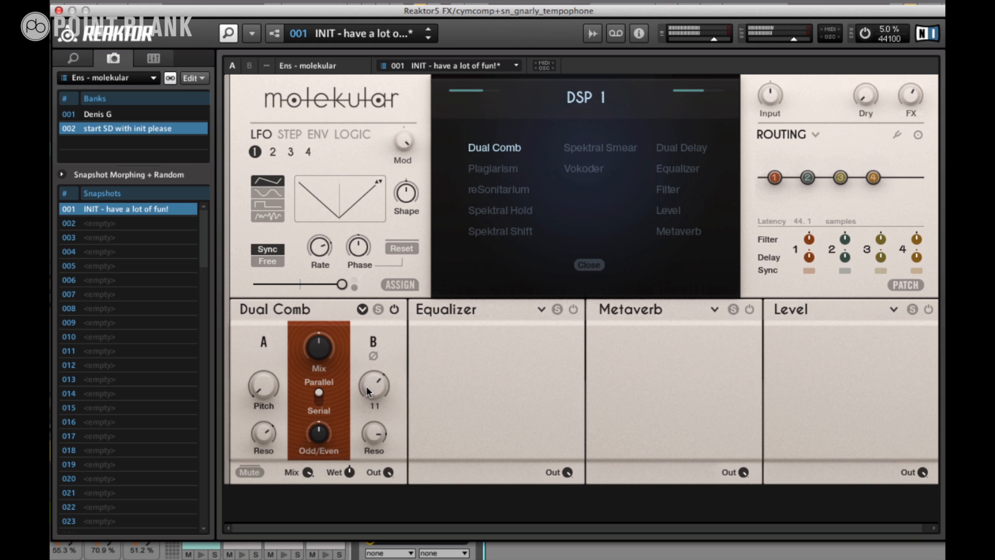
drag(258, 393, 258, 387)
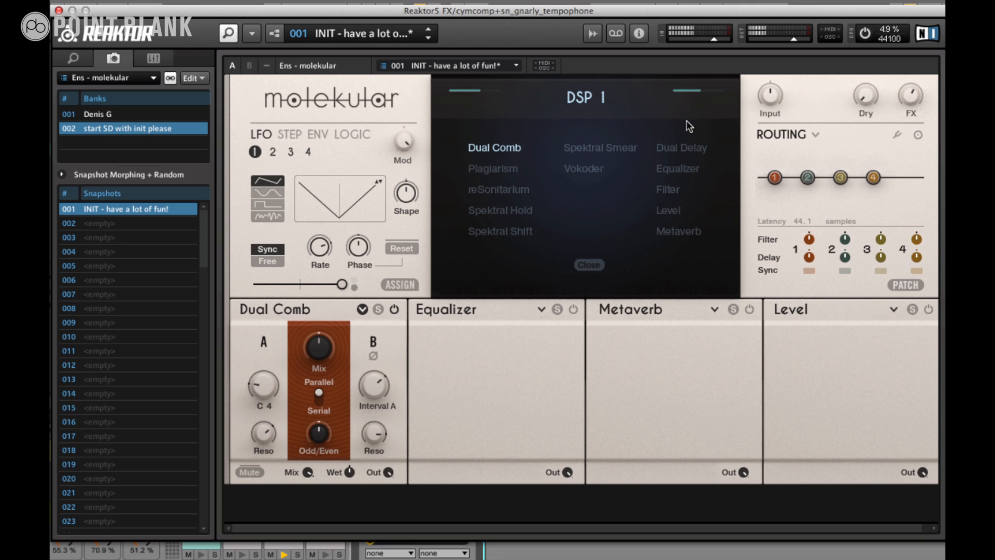
click(589, 264)
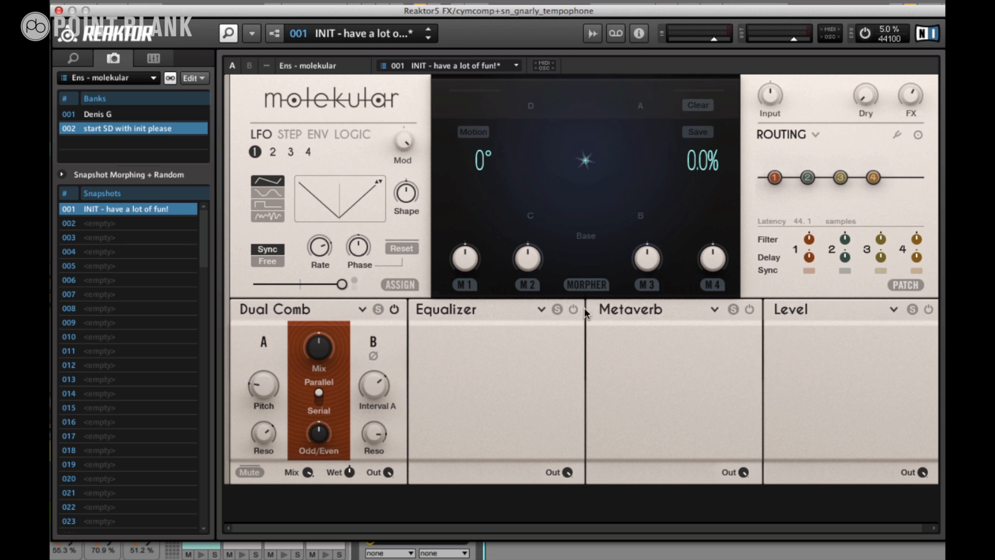
- Open the Morpher's inclusion settings, toggle the M 1 macro's participation in morphing, and close the settings
click(586, 285)
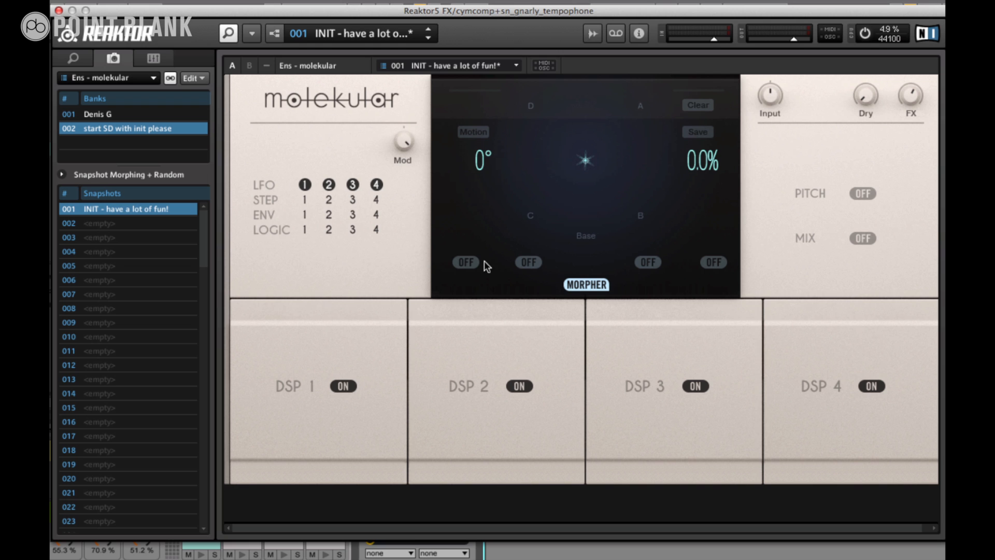
click(466, 264)
click(582, 282)
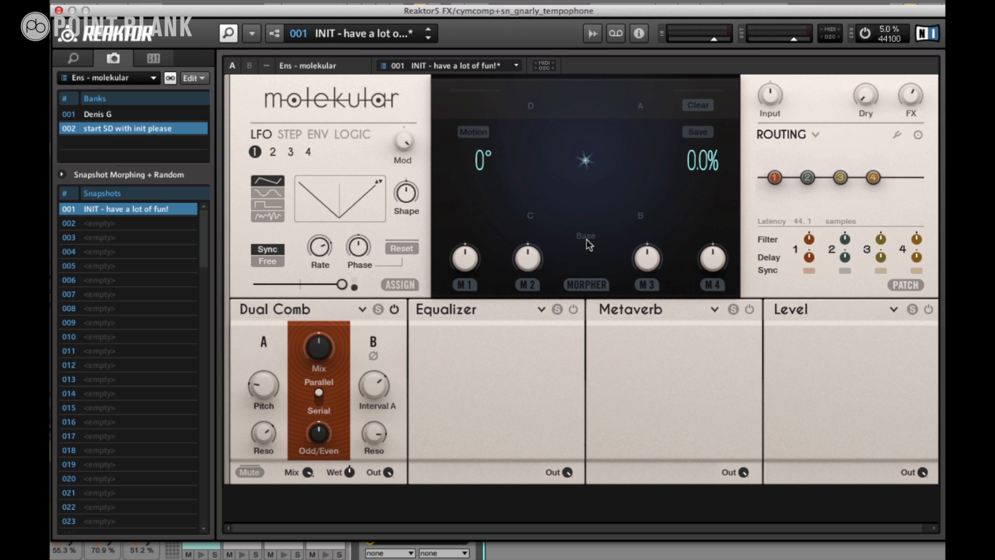
- Store the current settings as the Base morph position, start playback, and raise comb B's interval to 32
click(696, 136)
key(space)
drag(374, 387, 372, 378)
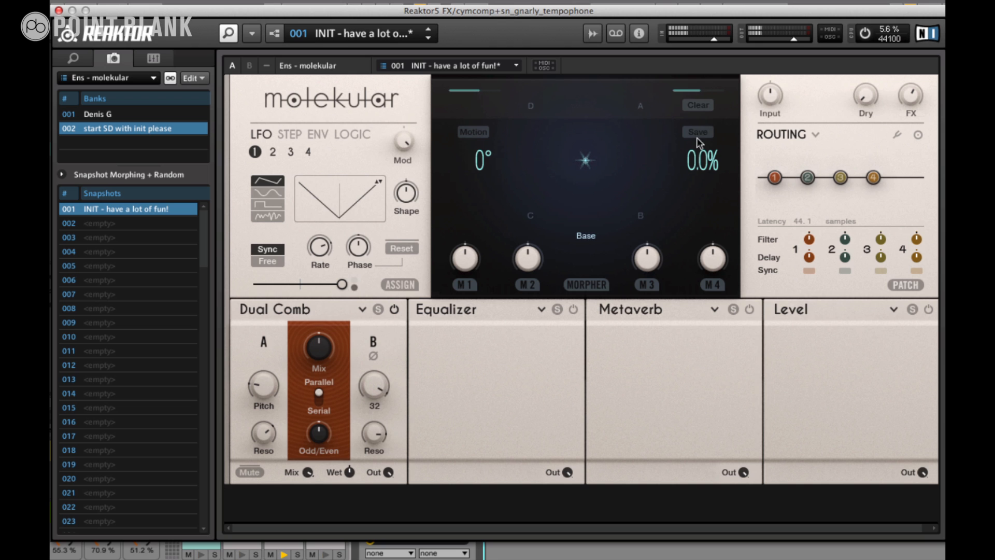
- Store altered Dual Comb settings at morph positions A, B and C, using pitch E 5 for B
click(639, 102)
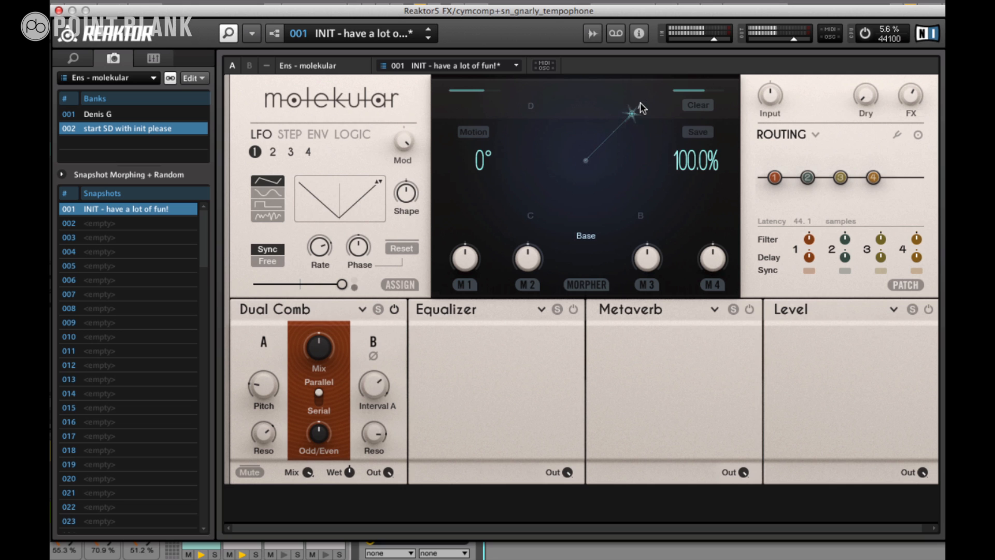
drag(263, 382, 265, 373)
click(640, 216)
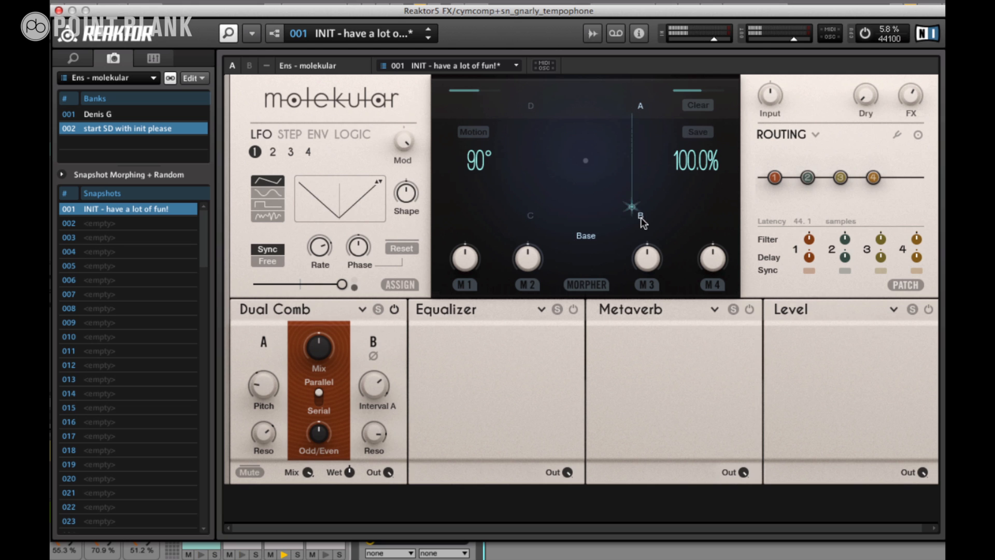
drag(271, 388, 271, 372)
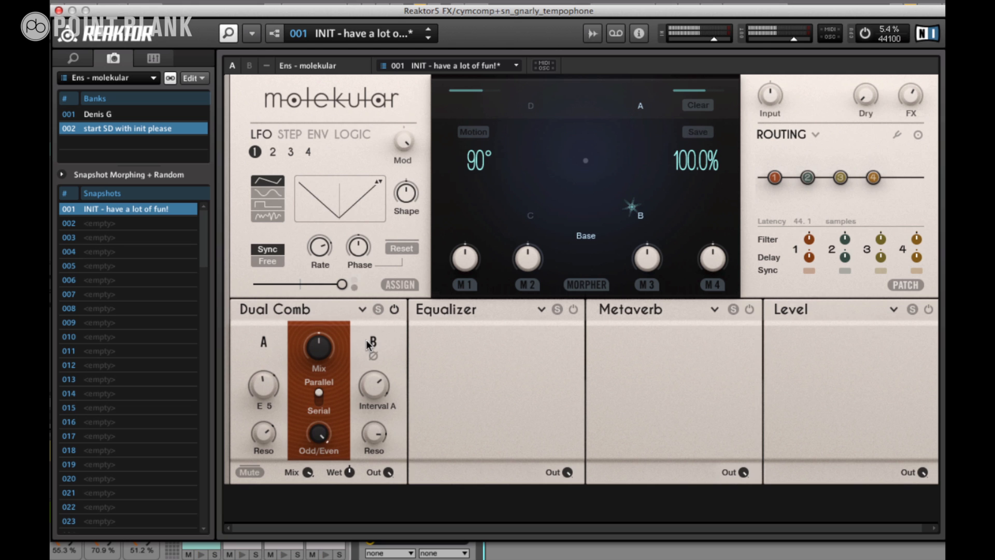
click(531, 215)
- Morph between the Base, A, B, C and D positions, and place the morph point by hand at 107° and 35.5%
click(585, 236)
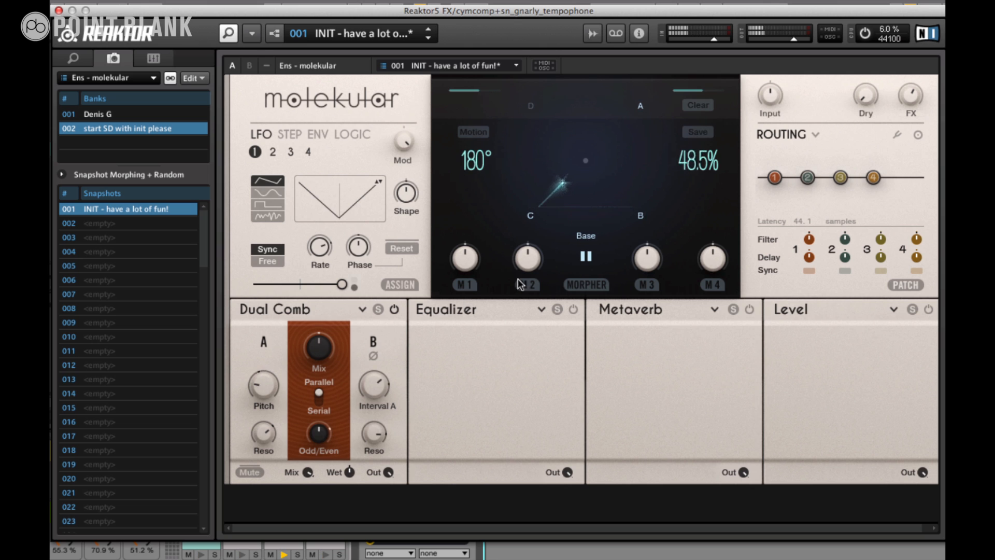
click(640, 105)
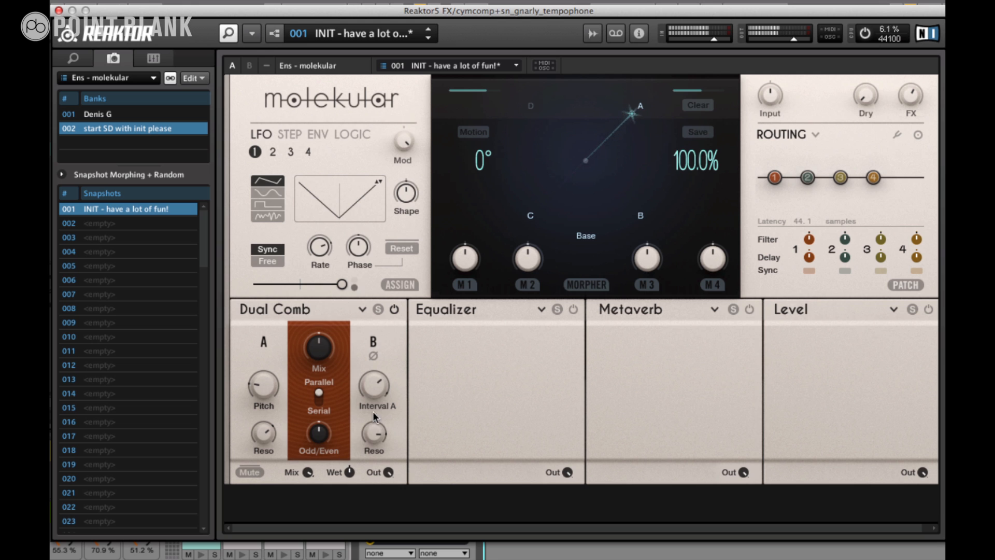
click(641, 215)
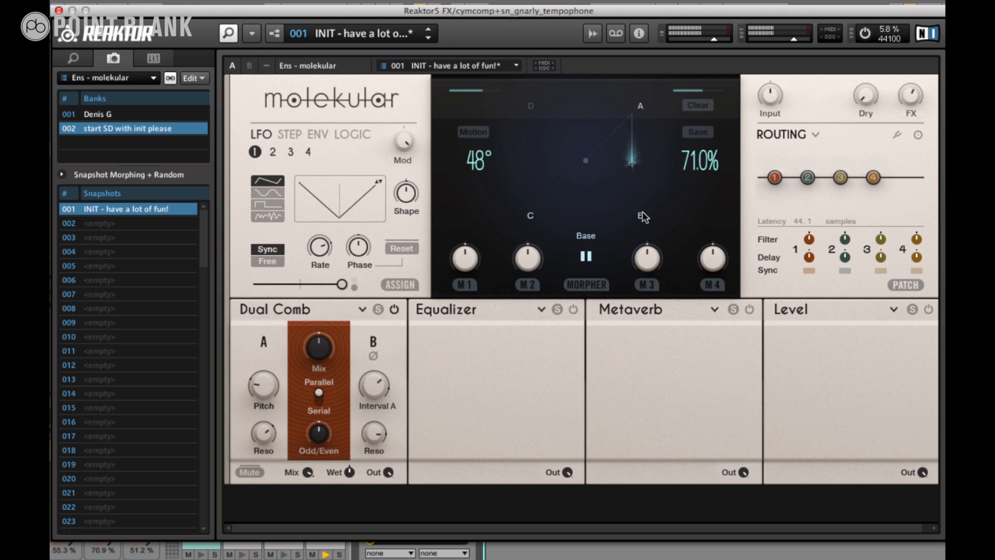
click(530, 215)
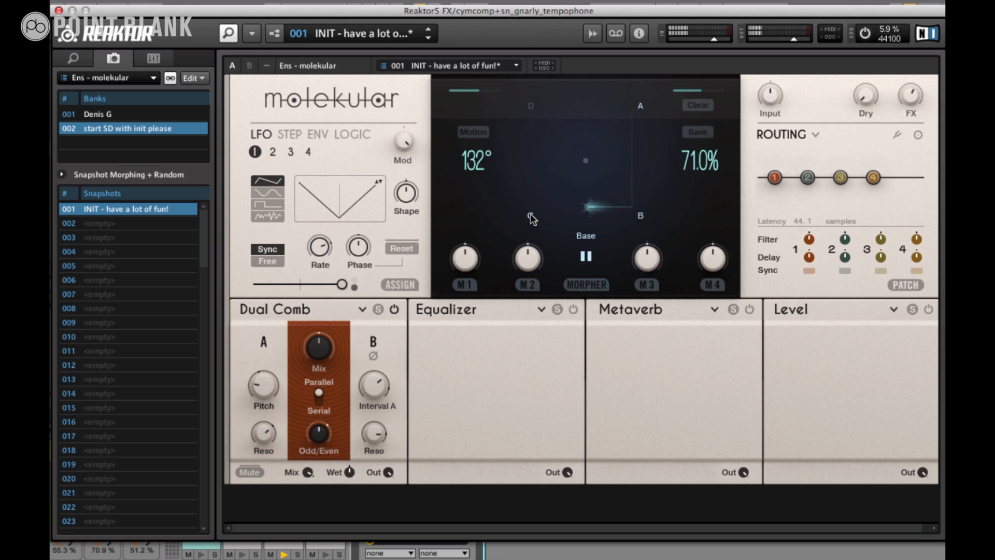
click(642, 214)
click(641, 107)
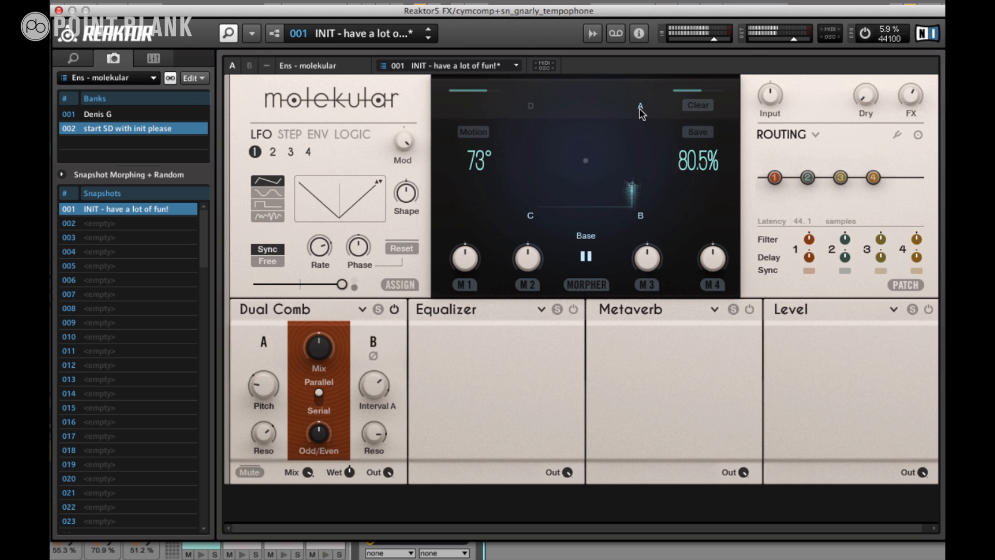
click(532, 105)
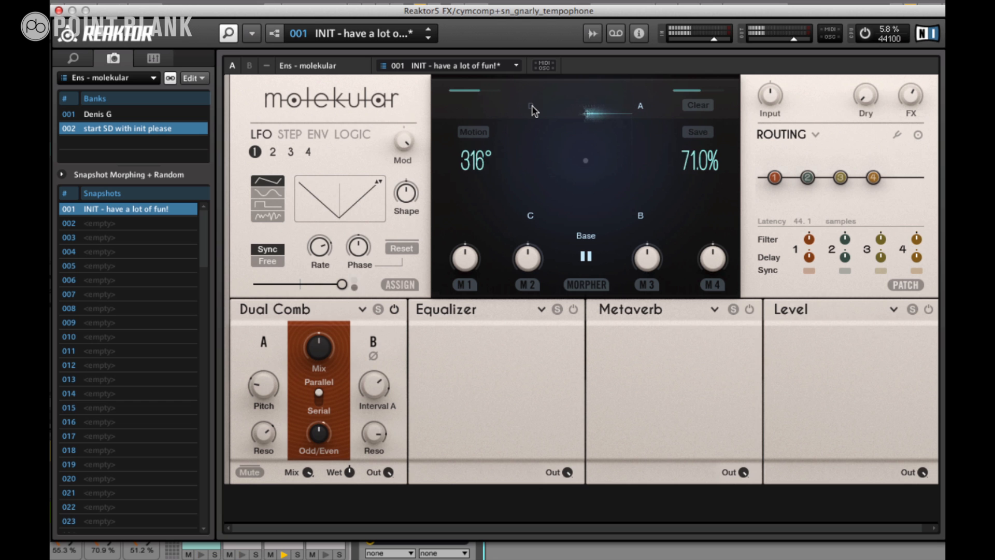
click(536, 215)
mouse_move(560, 135)
mouse_down()
mouse_move(545, 158)
mouse_move(620, 199)
mouse_move(611, 106)
mouse_move(564, 194)
mouse_move(605, 166)
mouse_up()
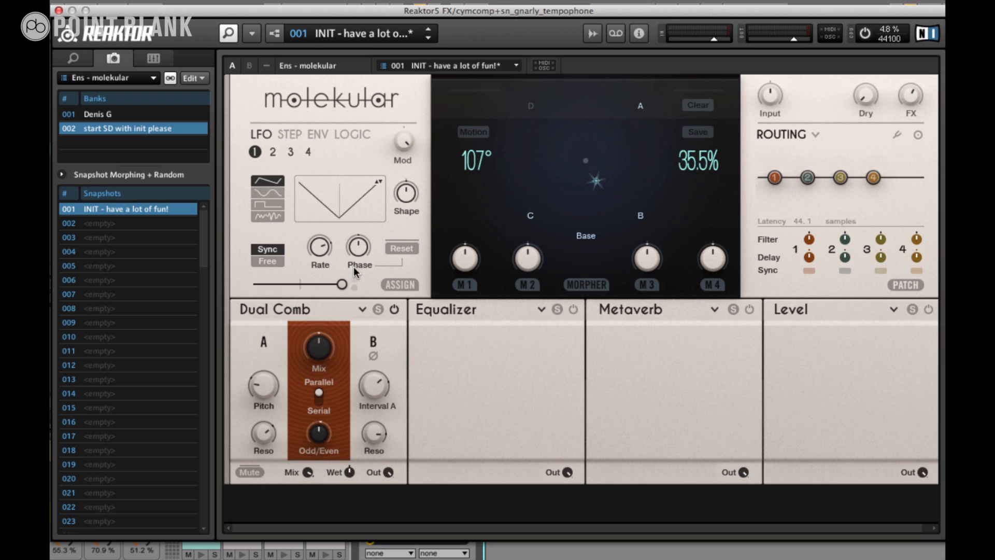
- Change LFO 1's shape to a rising sawtooth, turn on Motion for the Morpher, and start playback
click(406, 194)
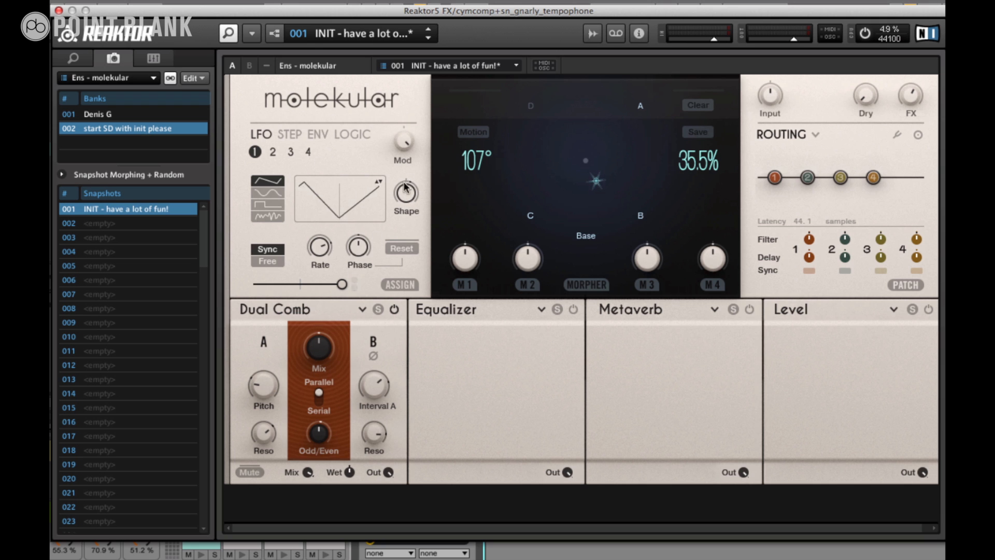
click(473, 131)
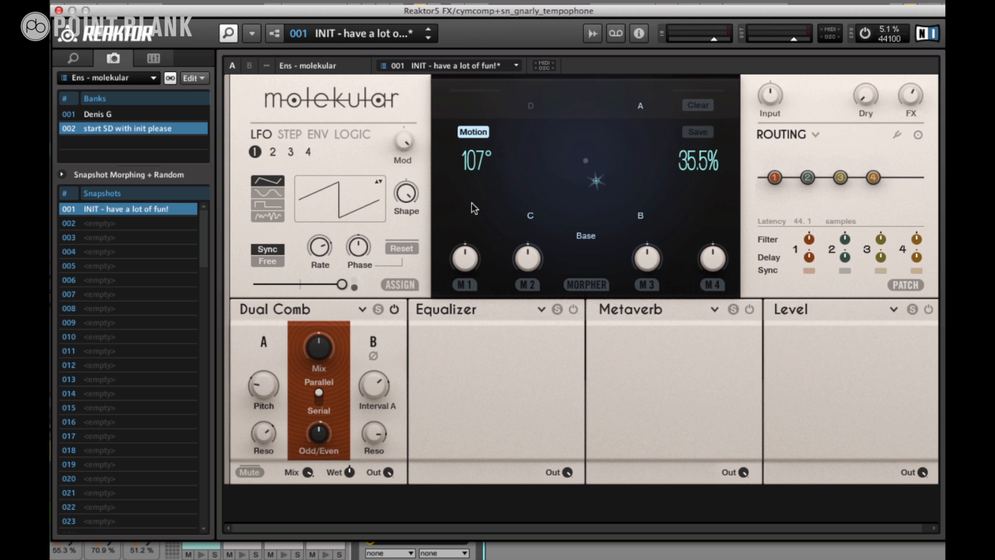
key(space)
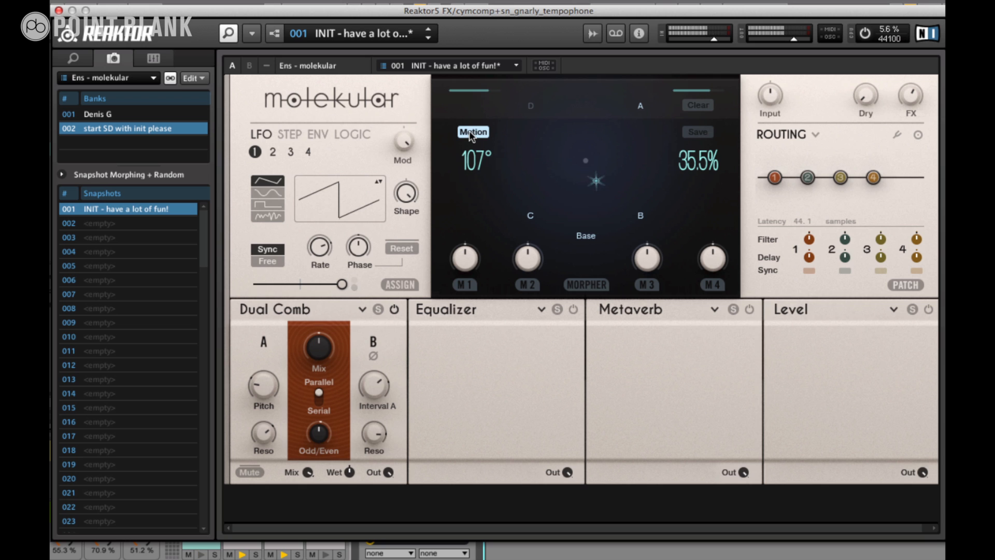
- Assign LFO 1 to the morph angle so the point circles the field, and raise the morph radius to 100.0%
click(393, 283)
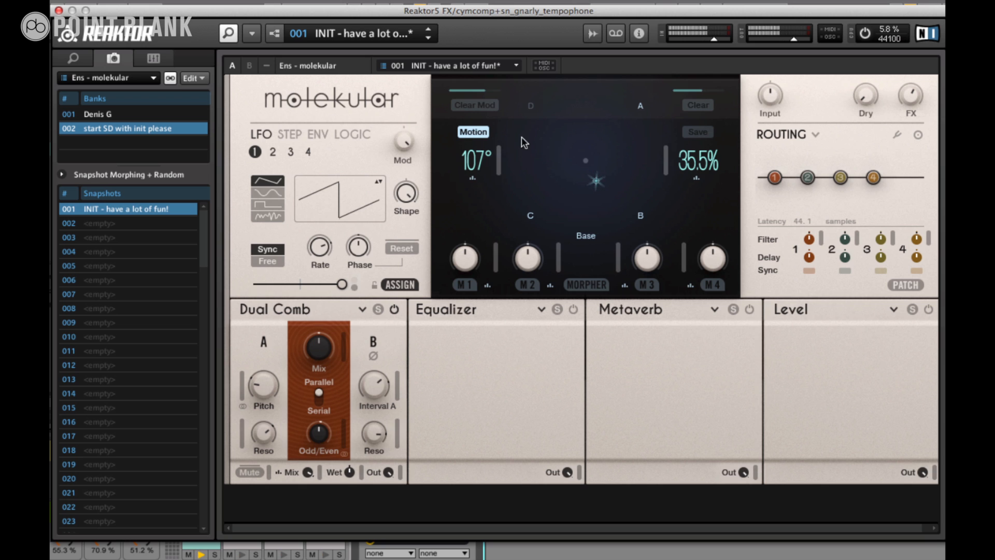
drag(496, 165, 506, 101)
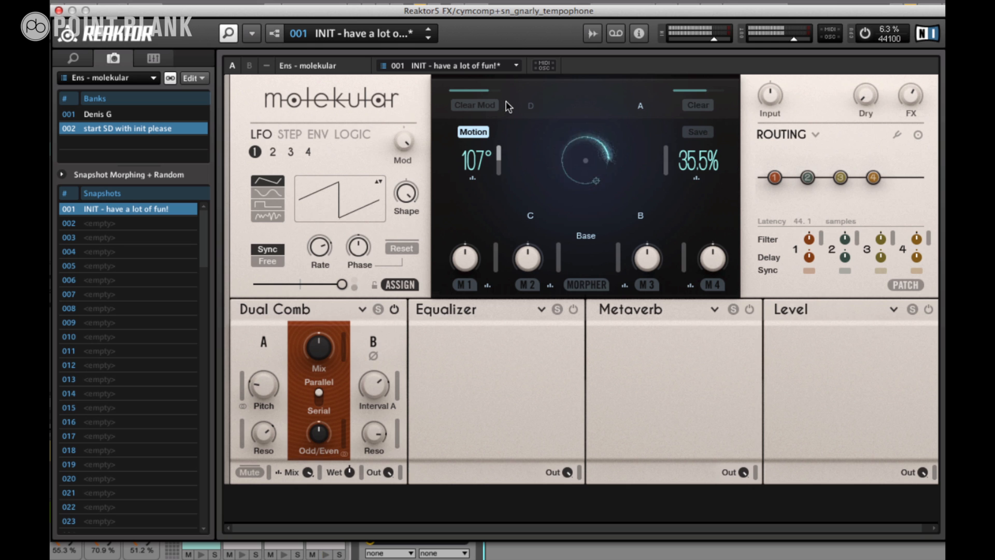
drag(689, 176, 682, 124)
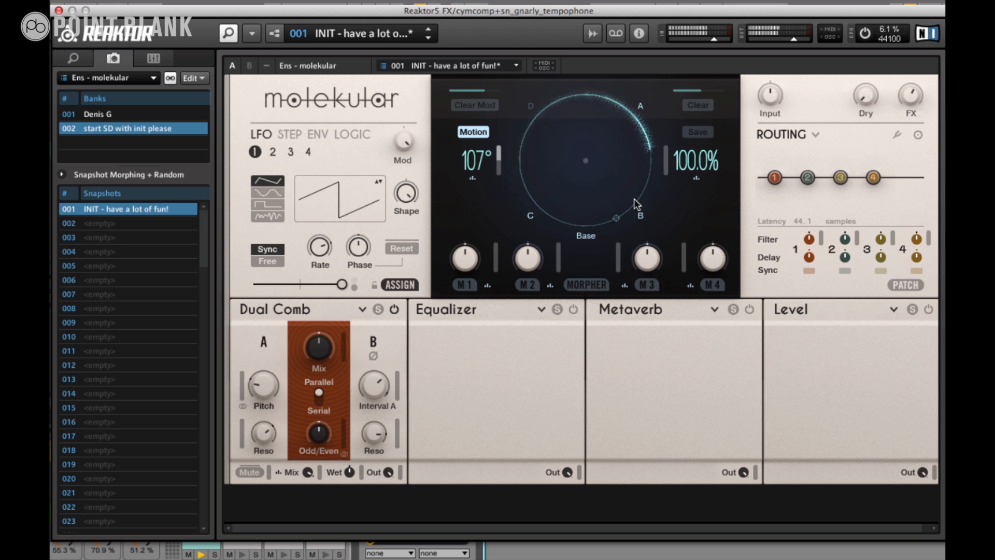
- Assign LFO 2 to the morph radius and reduce the radius to 26.0%
click(273, 151)
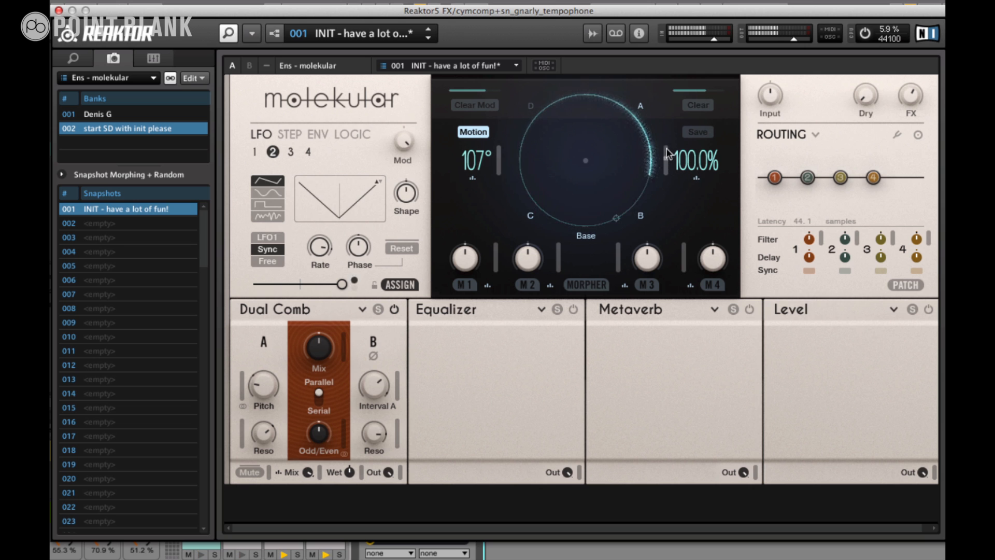
drag(695, 160, 709, 277)
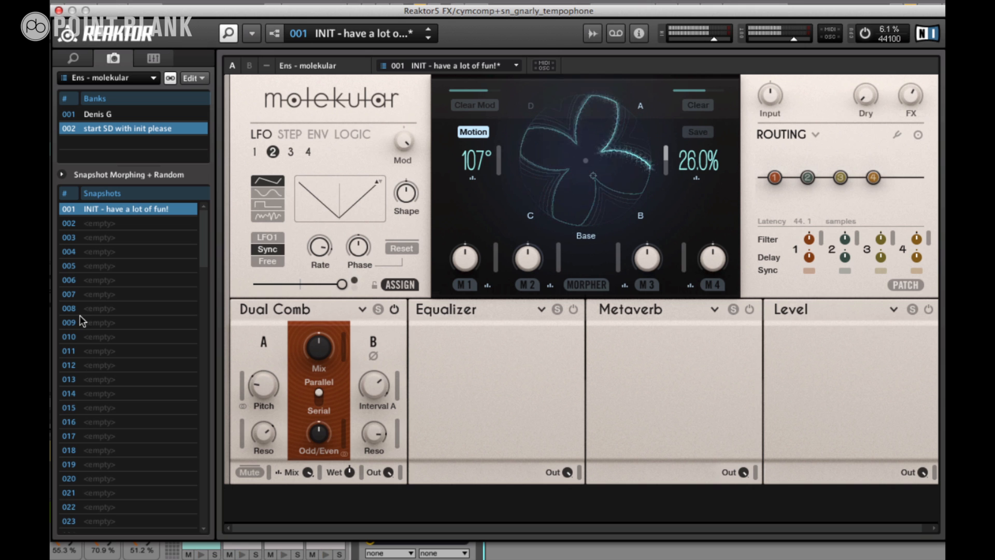
- Vary LFO 2's synced rate through settings such as 3/8, 11/16 and 1/12 to reshape the morph path, and select the random stepped waveform
scroll(311, 270, up, 5)
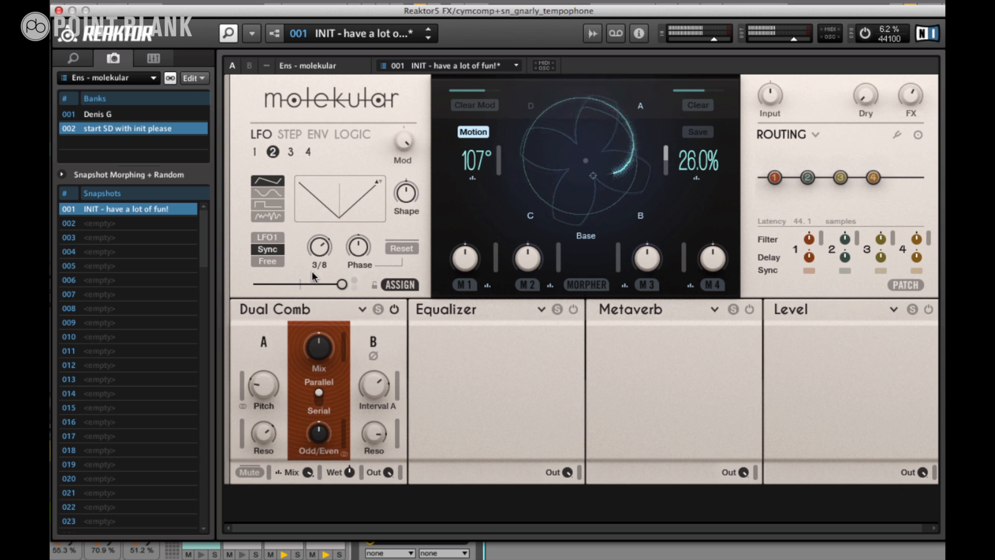
scroll(317, 267, down, 3)
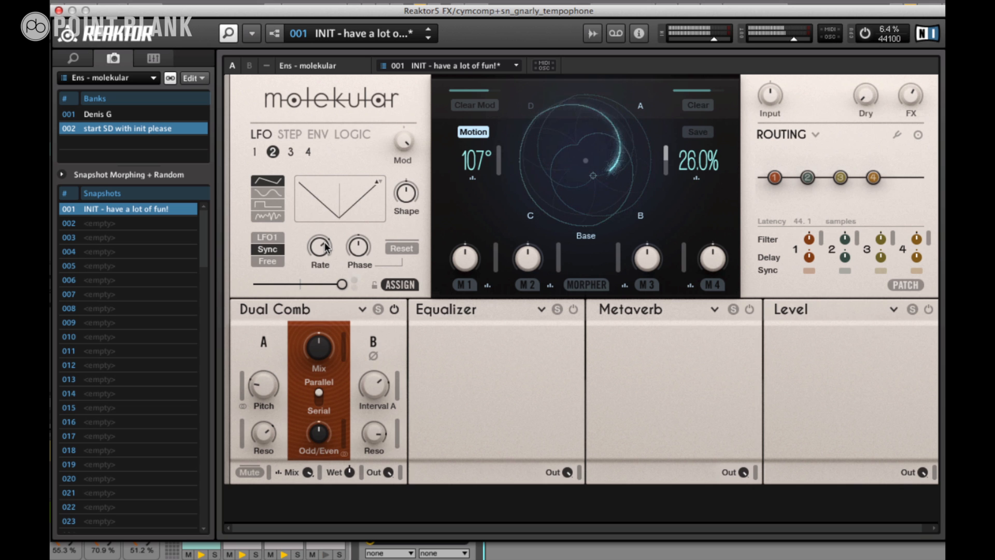
scroll(323, 266, up, 2)
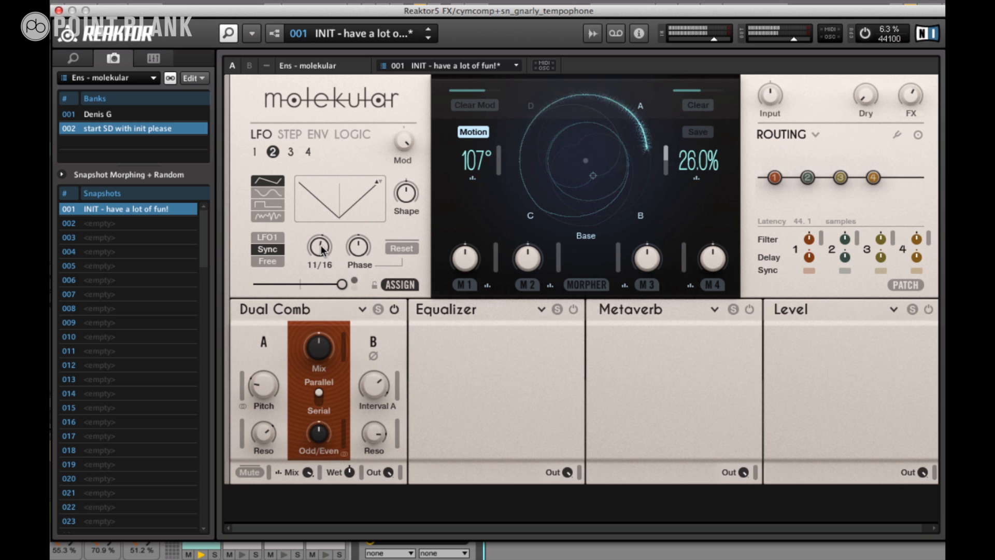
scroll(322, 224, down, 3)
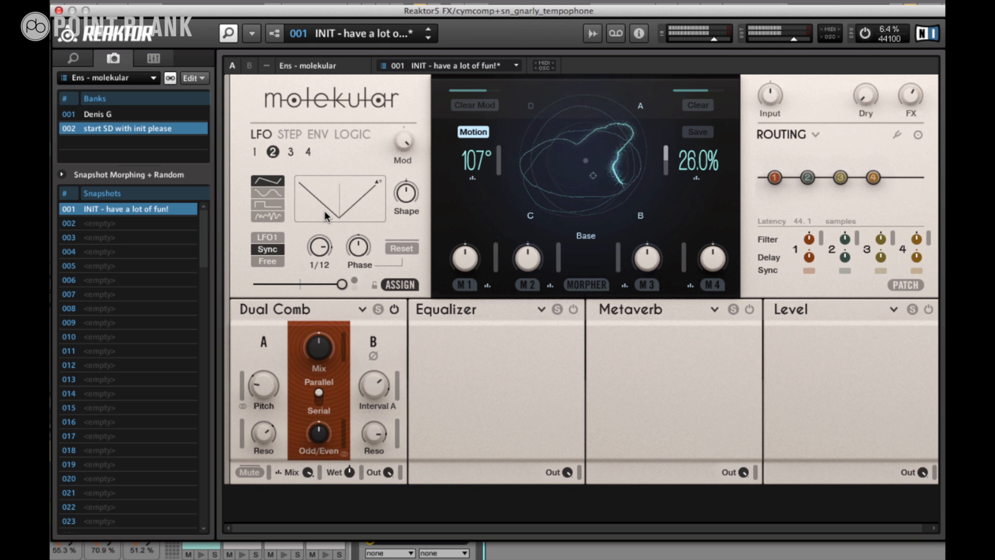
drag(325, 209, 328, 198)
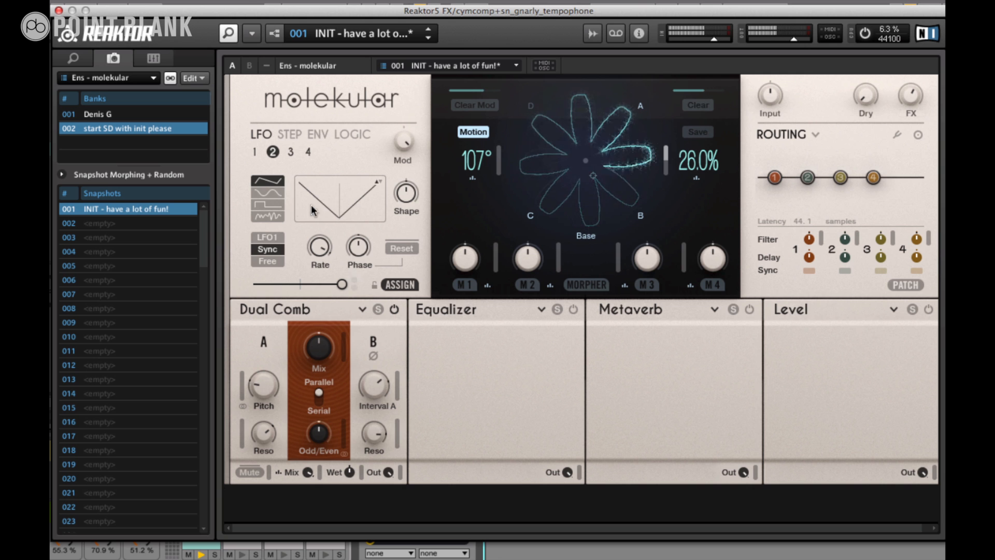
click(267, 215)
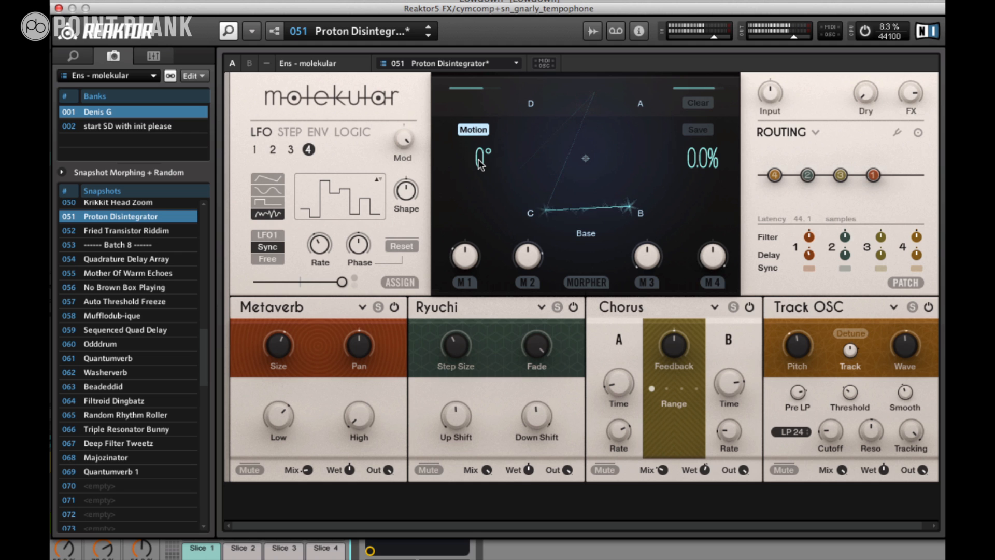
- Load the Quantumverb 1 snapshot from the Denis G bank
click(130, 466)
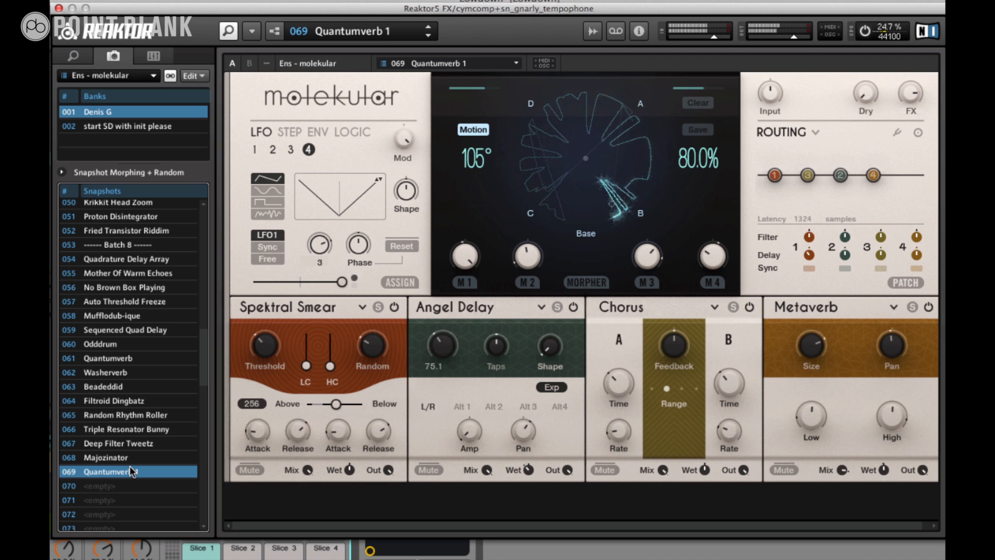